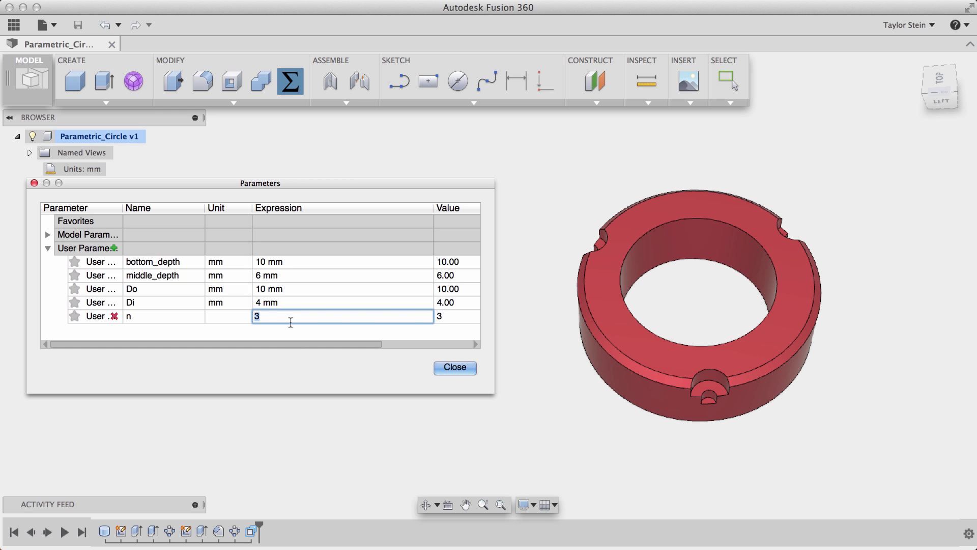
- Set the user parameter n to 12 and the user parameter Di to 6 mm
type("12")
key("Return")
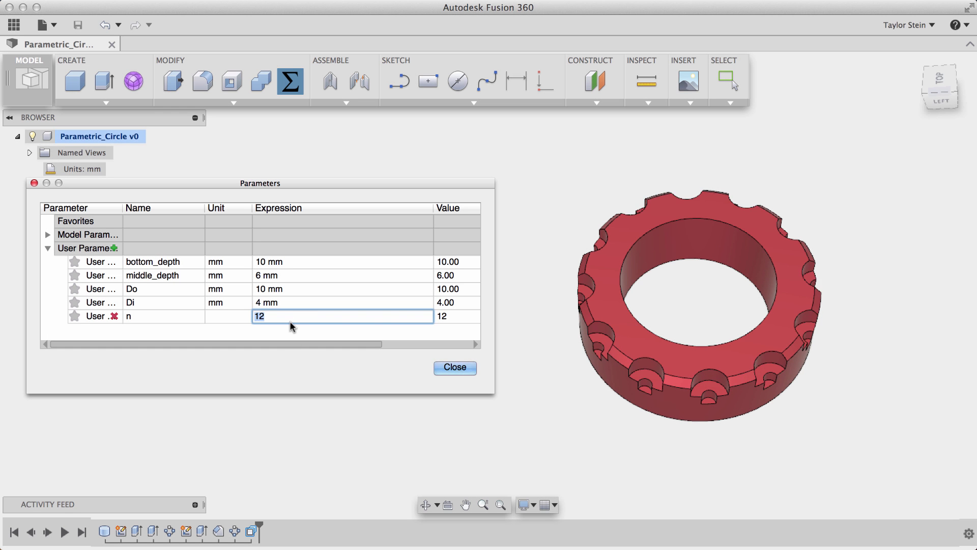
left_click(289, 301)
type("6")
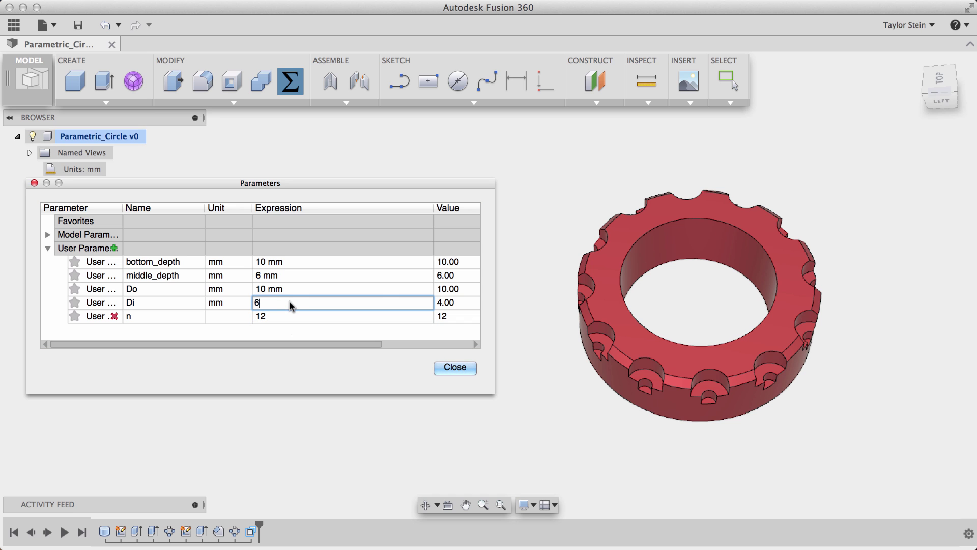
key("Return")
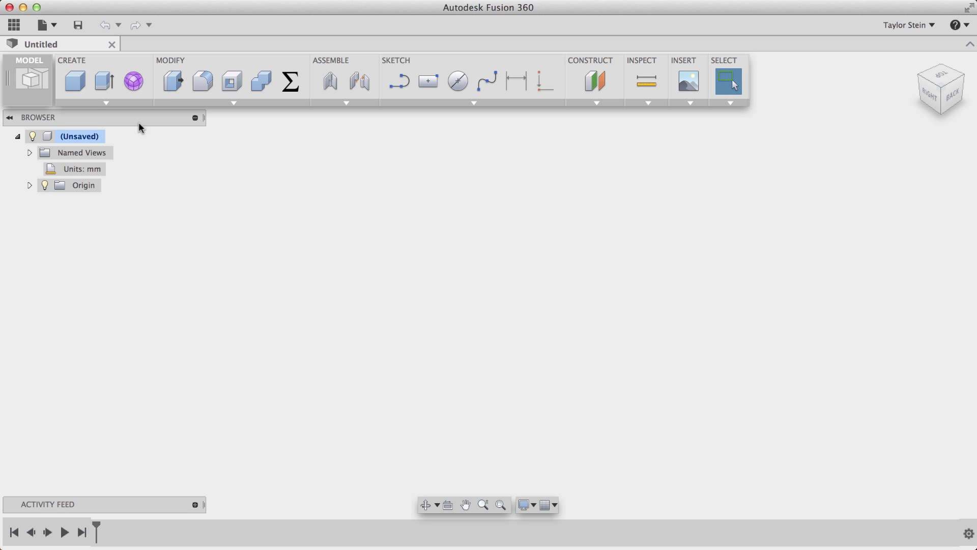
- Create a cylinder 65 mm in diameter and 20 mm high as a new body, centred at the origin on the horizontal plane
left_click(99, 101)
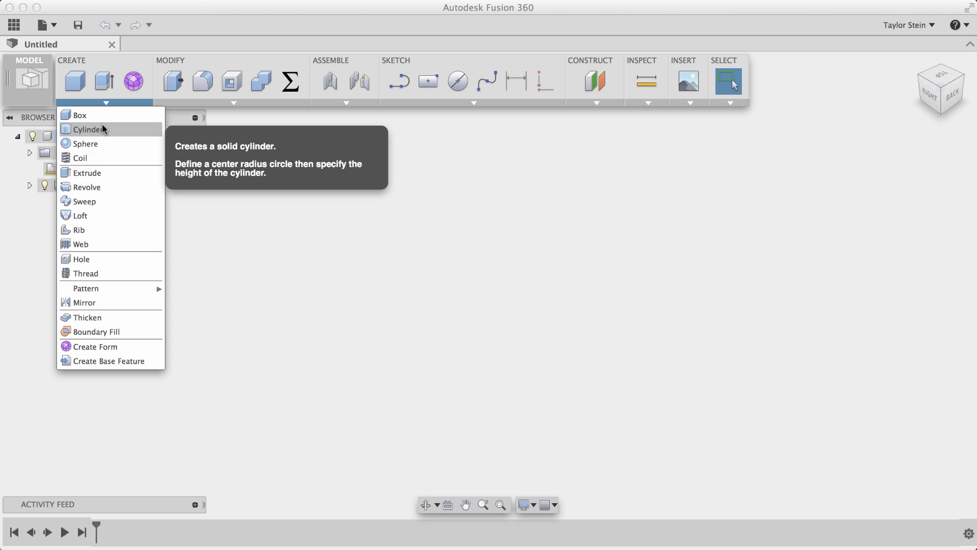
left_click(102, 124)
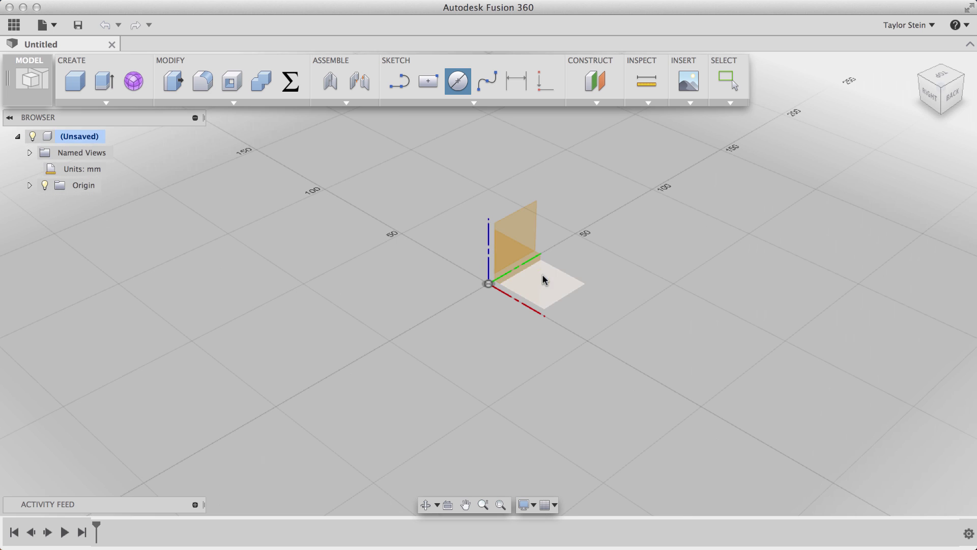
left_click(544, 276)
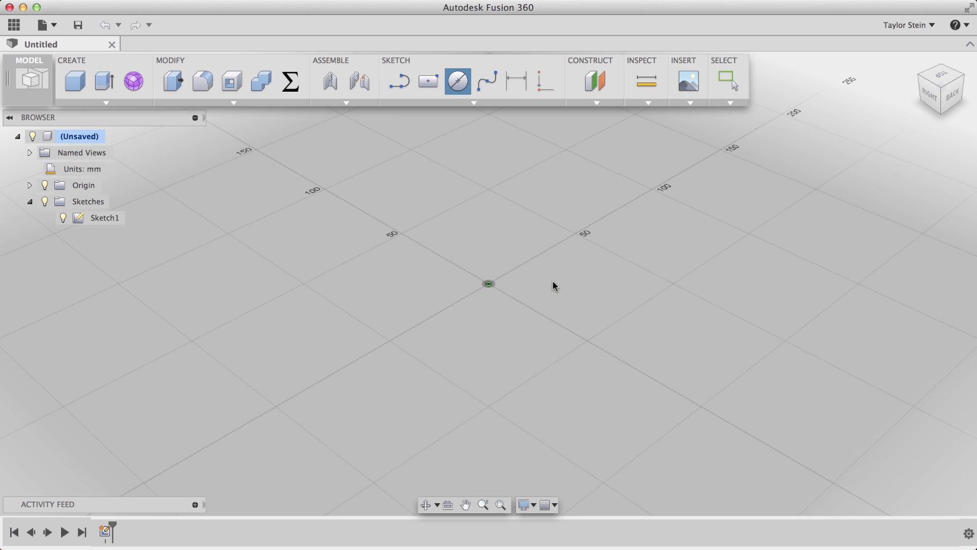
left_click(490, 283)
type("65")
key("Return")
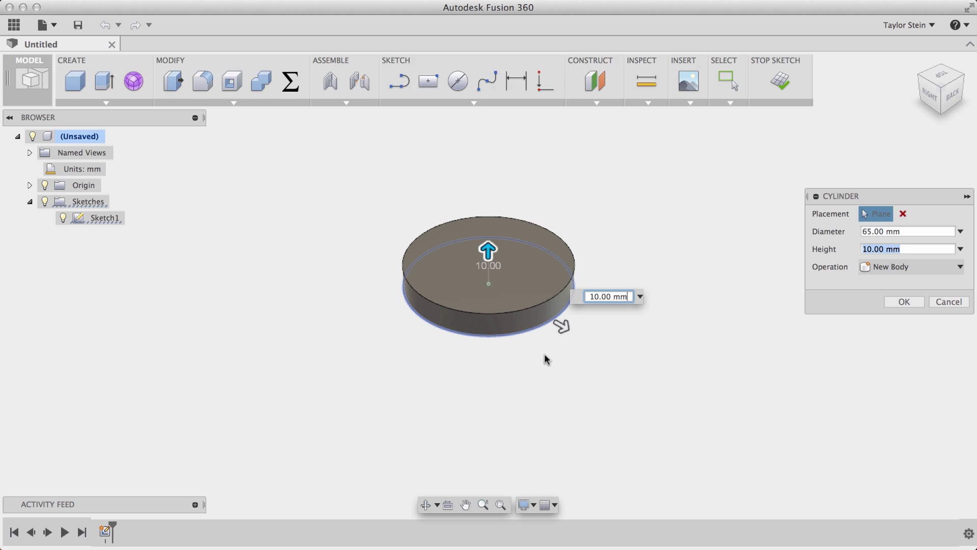
left_click_drag(488, 249, 488, 232)
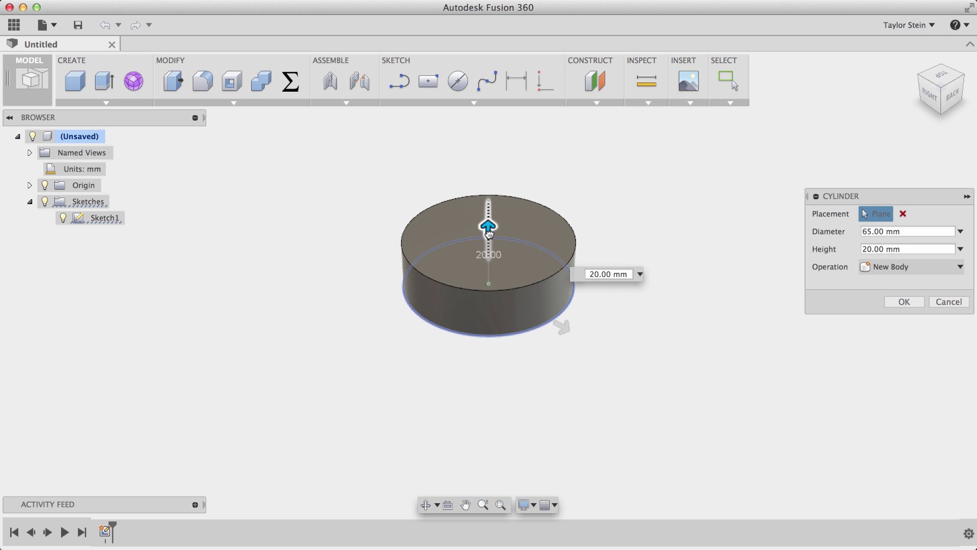
left_click(911, 303)
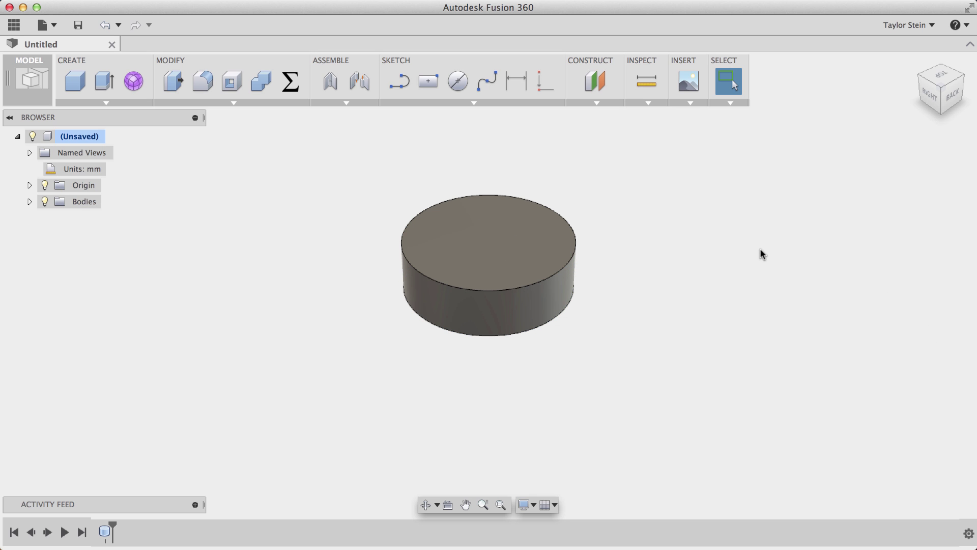
- Sketch a vertical line about 50 mm long from the centre of the cylinder's top face and make it a construction line
left_click(496, 103)
left_click(498, 113)
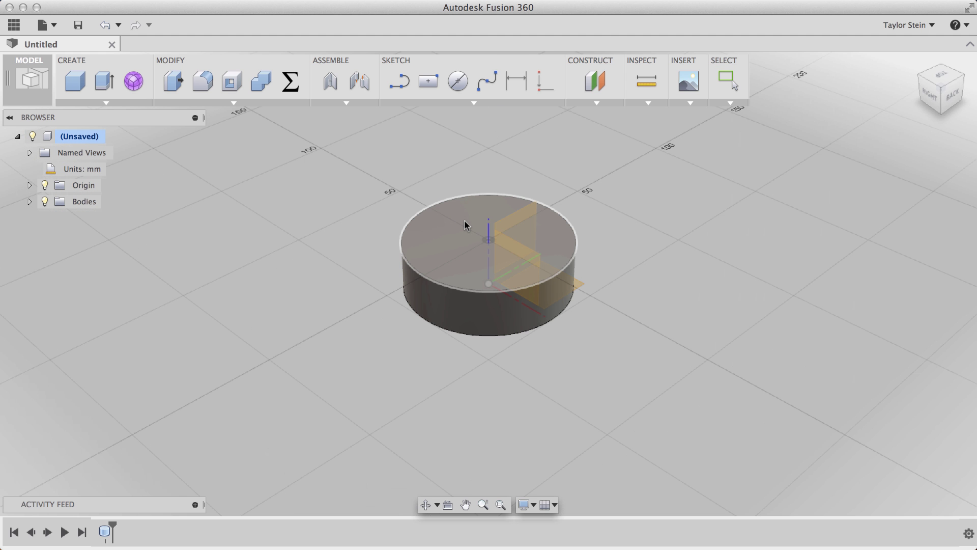
left_click(465, 222)
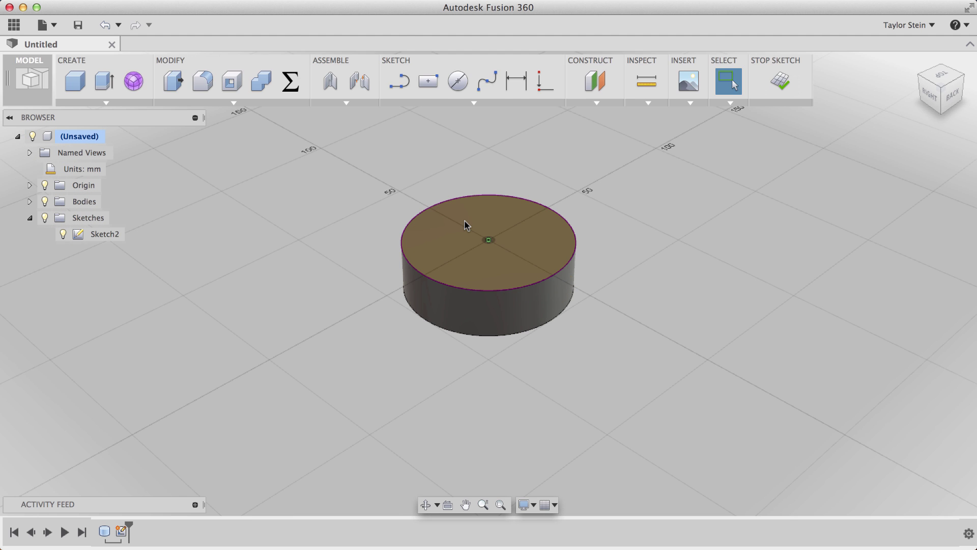
left_click(943, 75)
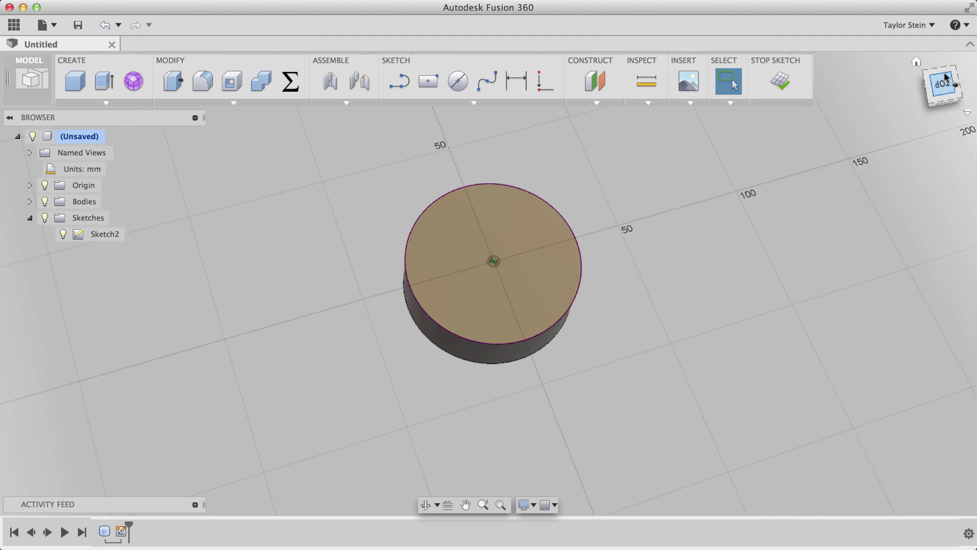
left_click(400, 82)
left_click(488, 284)
left_click(489, 153)
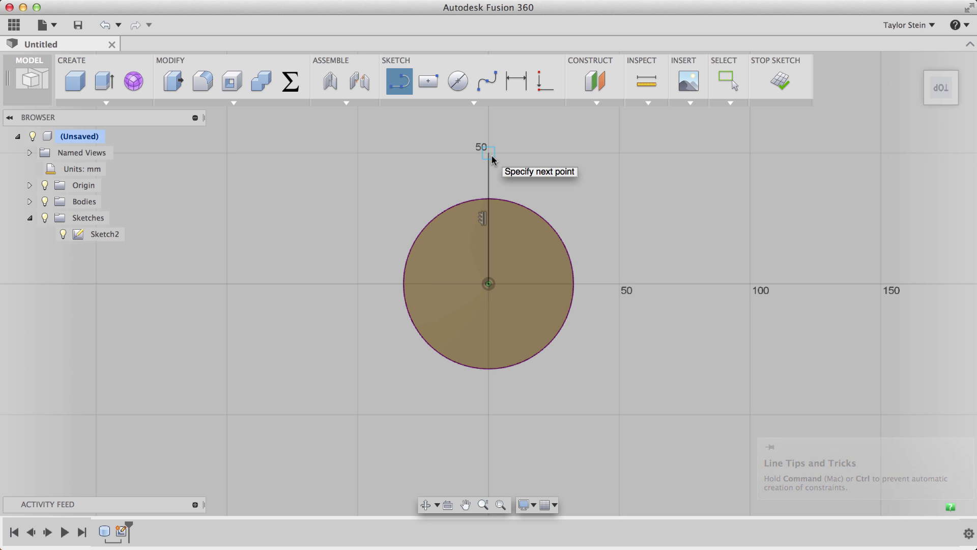
key("Escape")
left_click(489, 168)
right_click(608, 178)
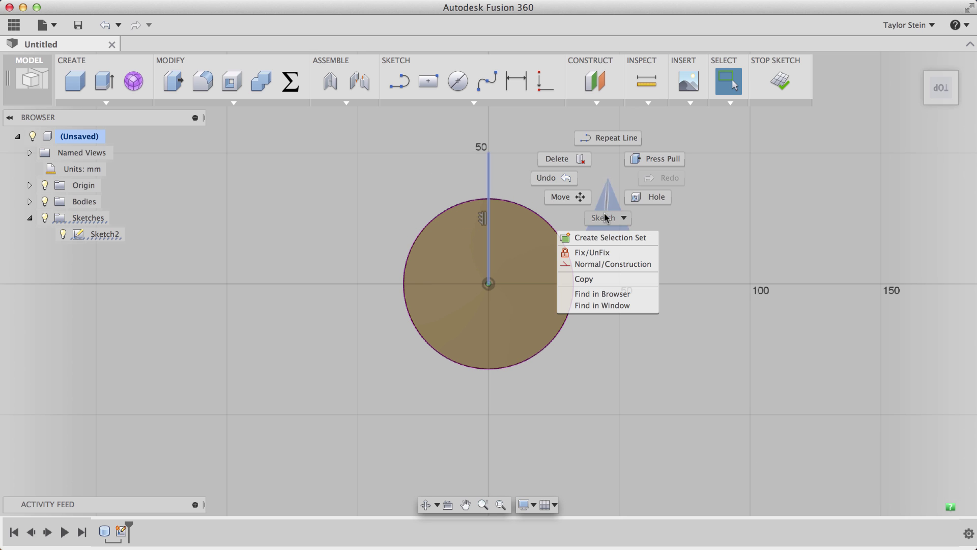
left_click(608, 263)
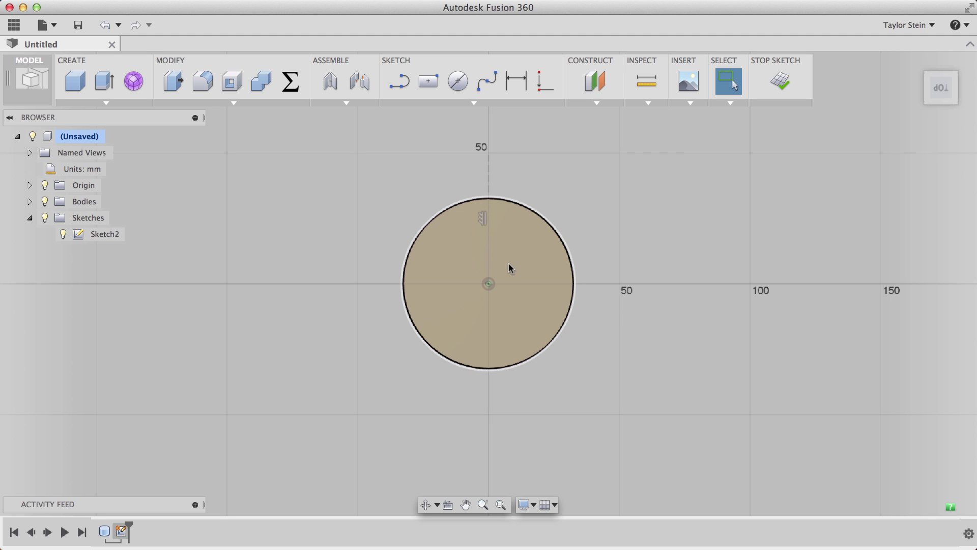
- Draw a 10 mm center diameter circle where the construction line crosses the cylinder's top edge
scroll(483, 213, "up", 3)
middle_click_drag(484, 217, 481, 285)
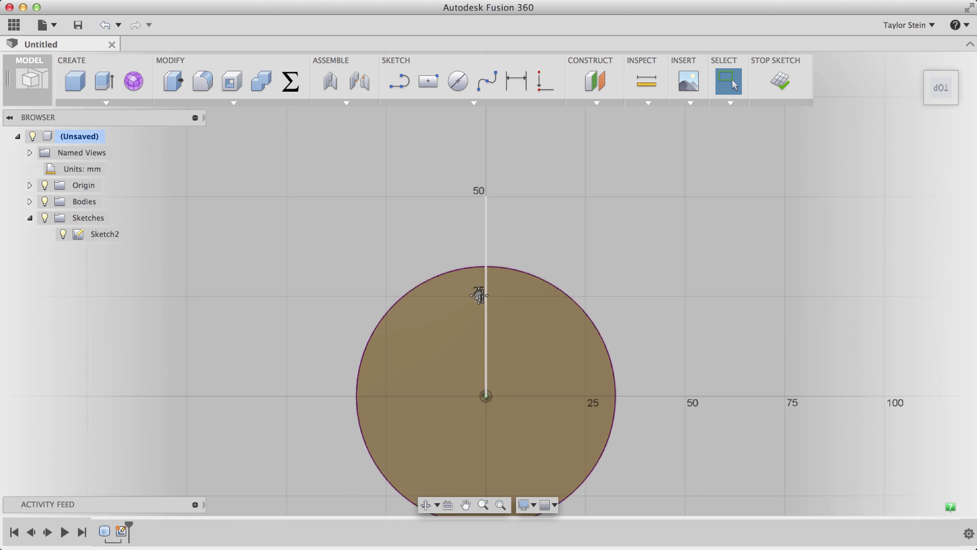
scroll(478, 286, "up", 1)
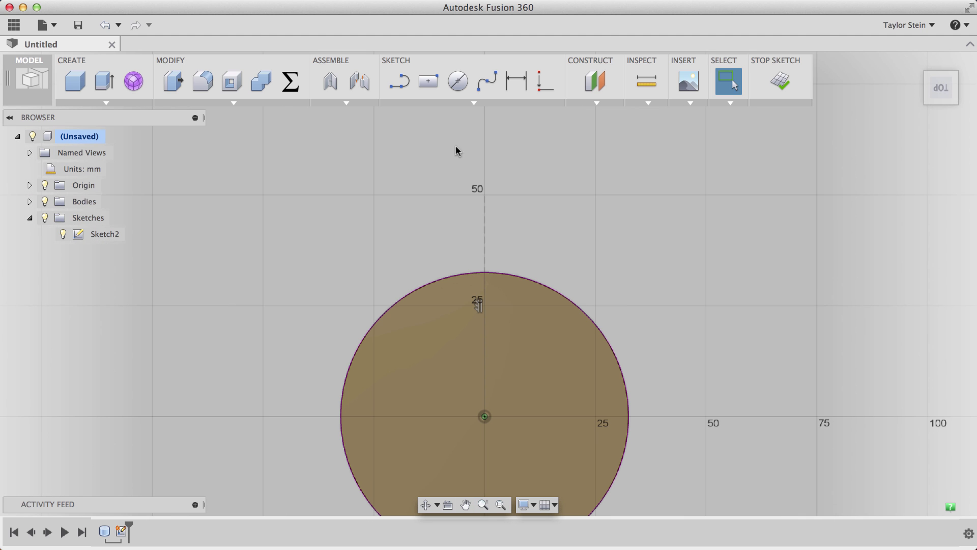
left_click(473, 103)
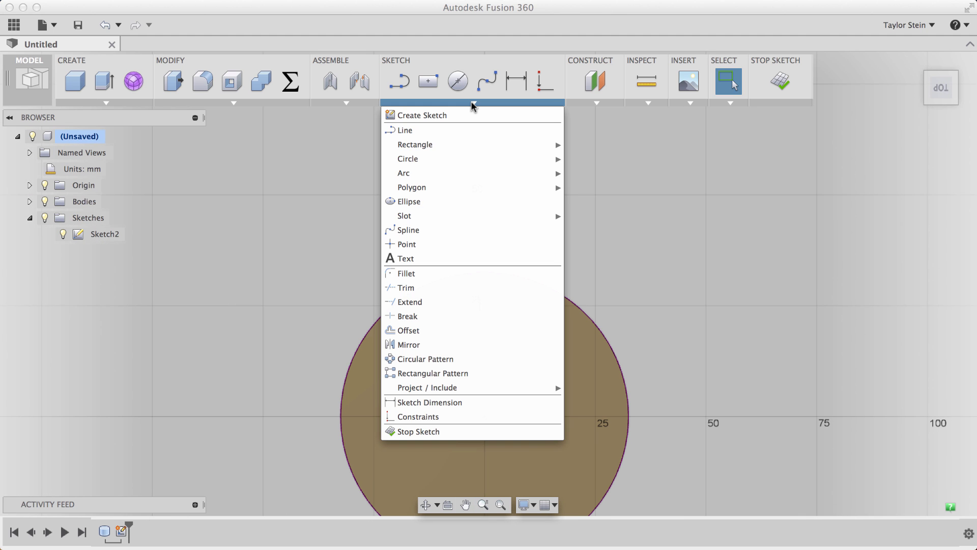
mouse_move(464, 152)
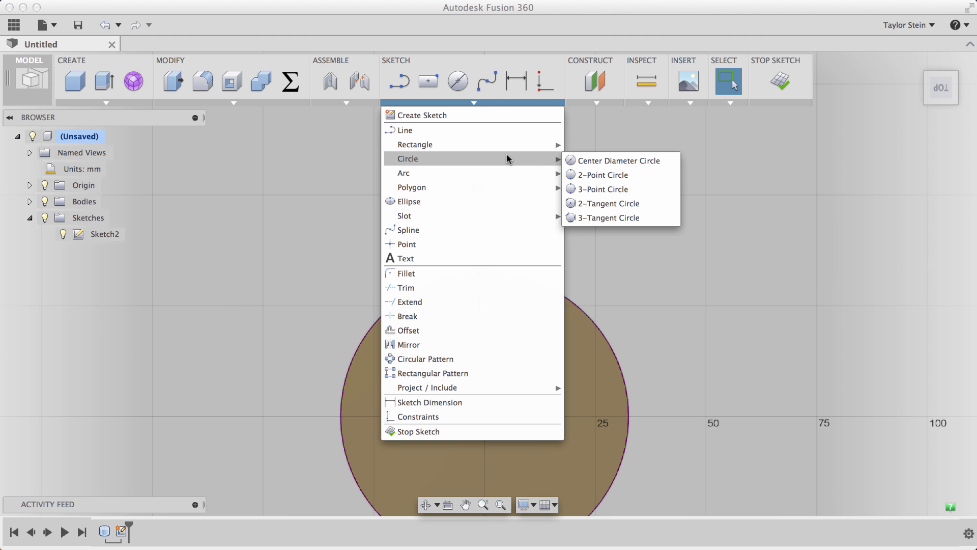
left_click(661, 160)
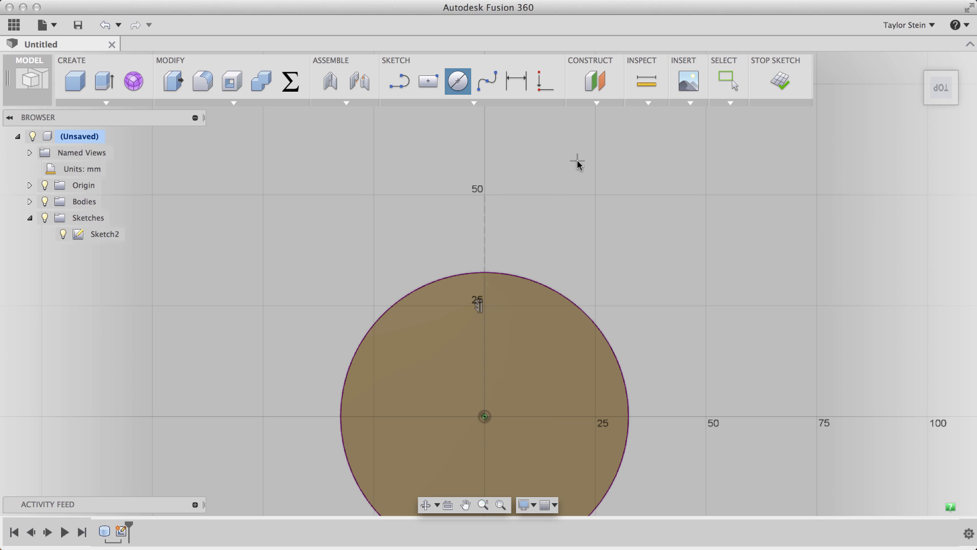
left_click(484, 273)
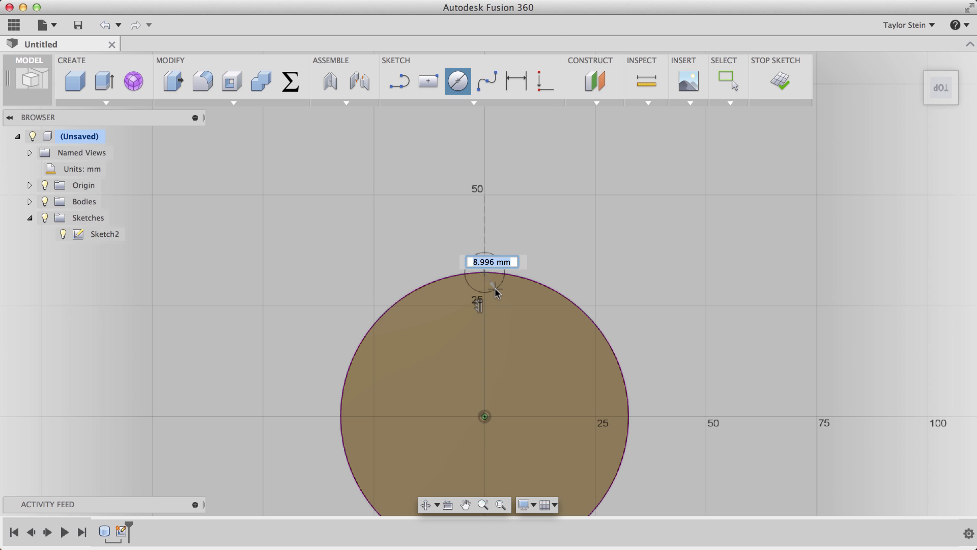
type("10")
key("Tab")
key("Return")
key("Escape")
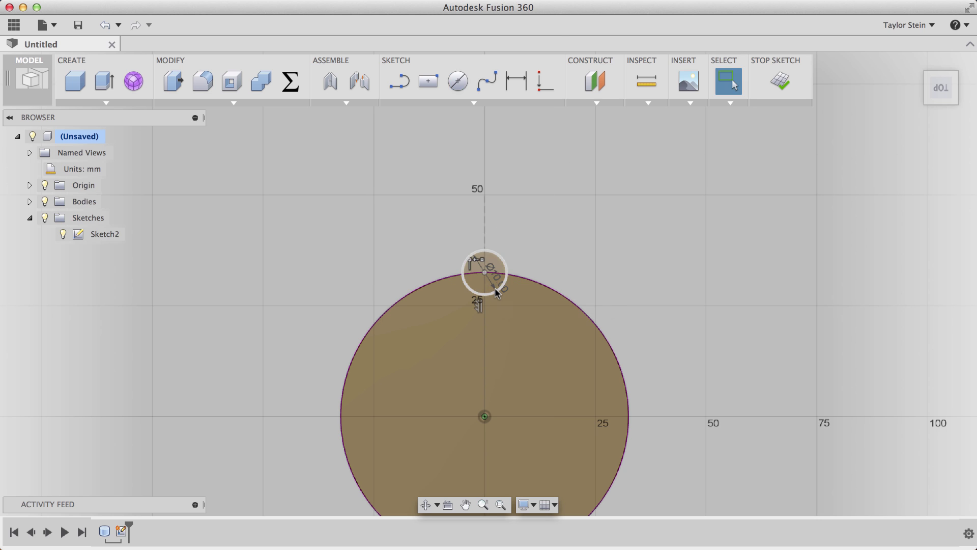
- Add a concentric 6 mm circle inside the 10 mm circle and finish the sketch
left_click(484, 102)
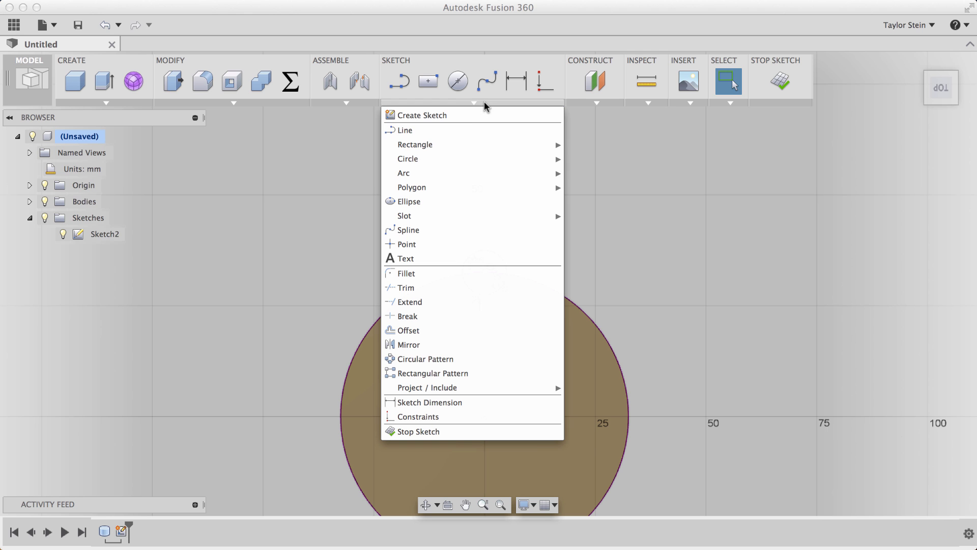
mouse_move(543, 159)
left_click(579, 159)
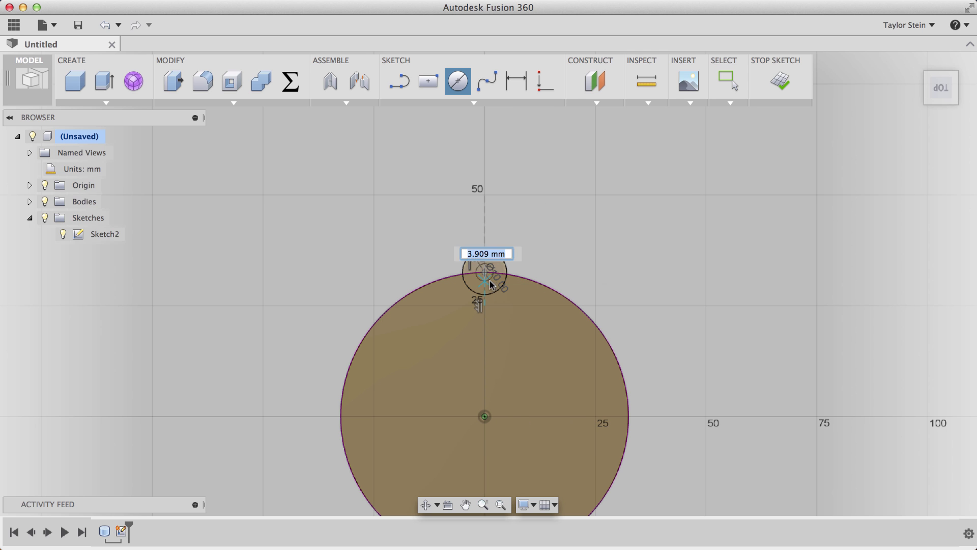
type("6")
key("Return")
key("Escape")
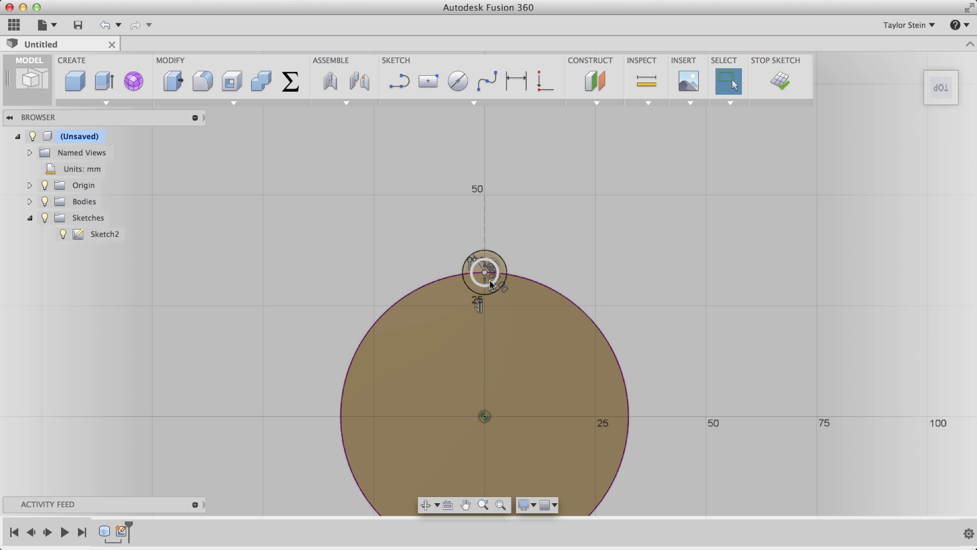
left_click(780, 81)
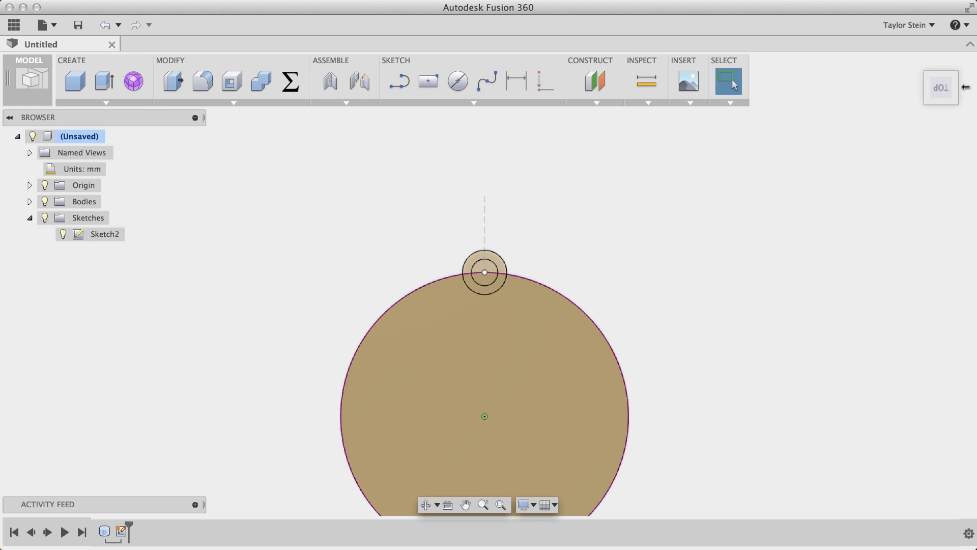
- Extrude the part of the 6 mm circle lying inside the cylinder downward as a cut
left_click(919, 62)
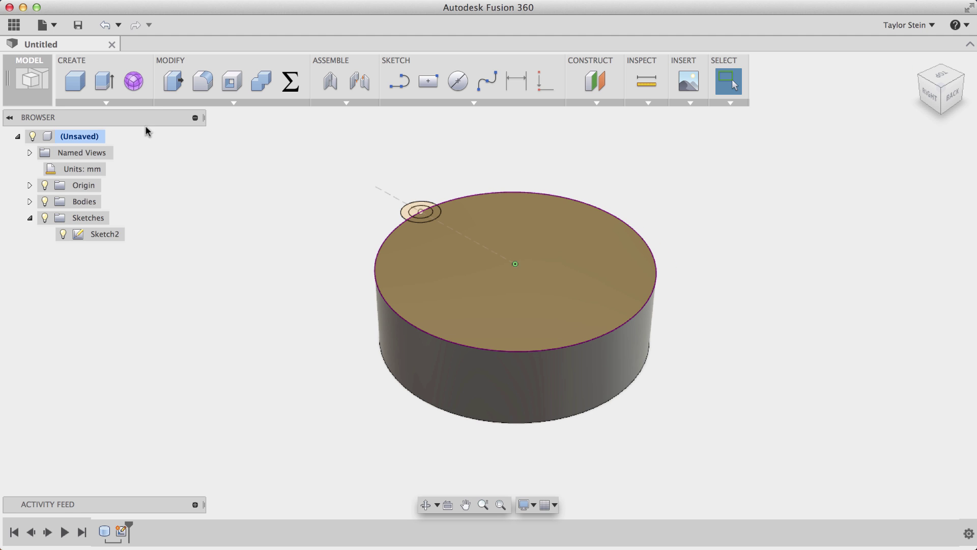
left_click(125, 102)
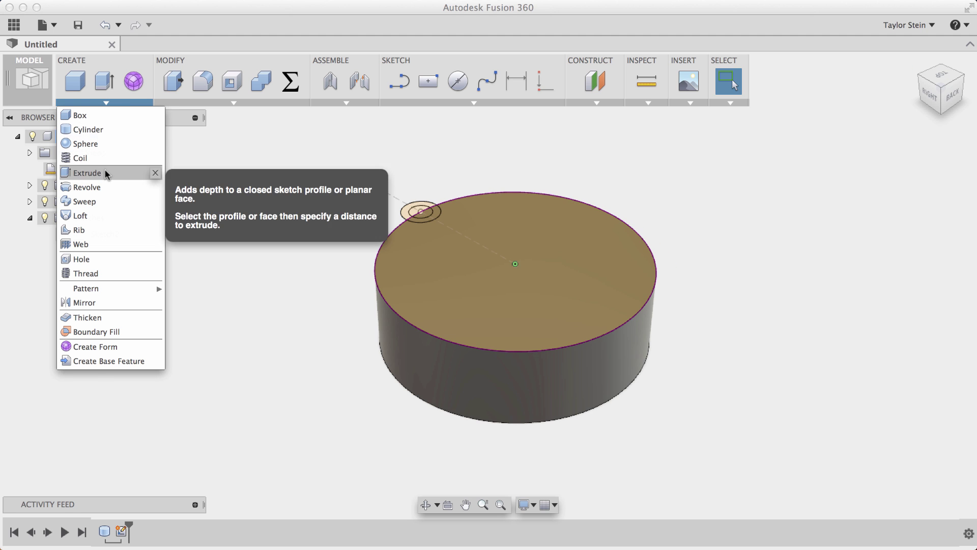
left_click(87, 173)
scroll(429, 214, "up", 4)
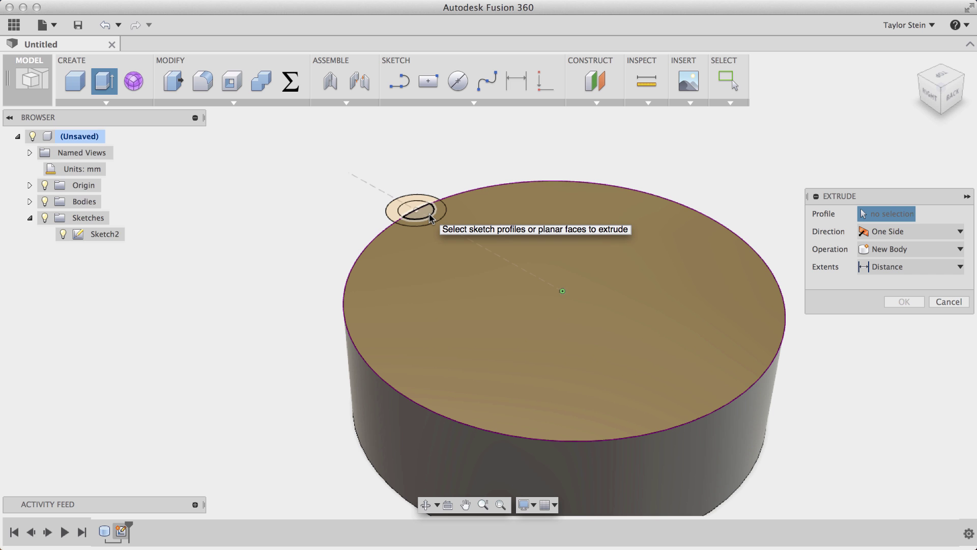
left_click(430, 218)
left_click_drag(422, 213, 425, 249)
left_click(904, 337)
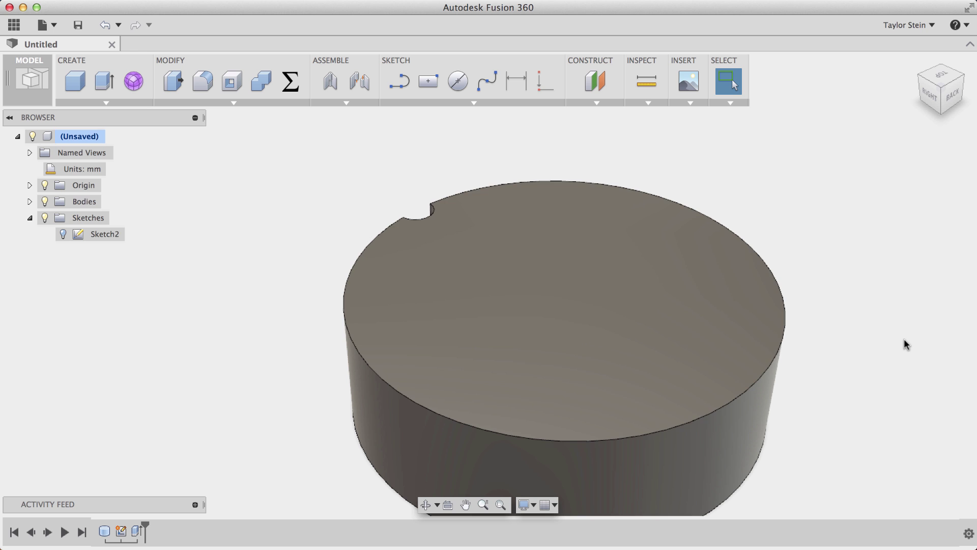
- Extrude the ring segment between the two circles inside the cylinder by -6 mm as a cut, and hide the reused sketch
left_click(62, 234)
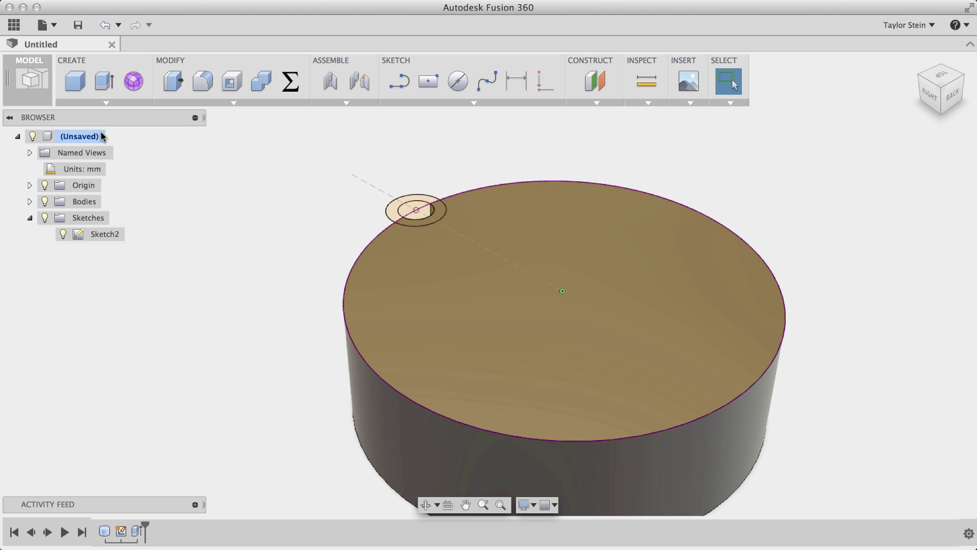
left_click(107, 102)
left_click(89, 157)
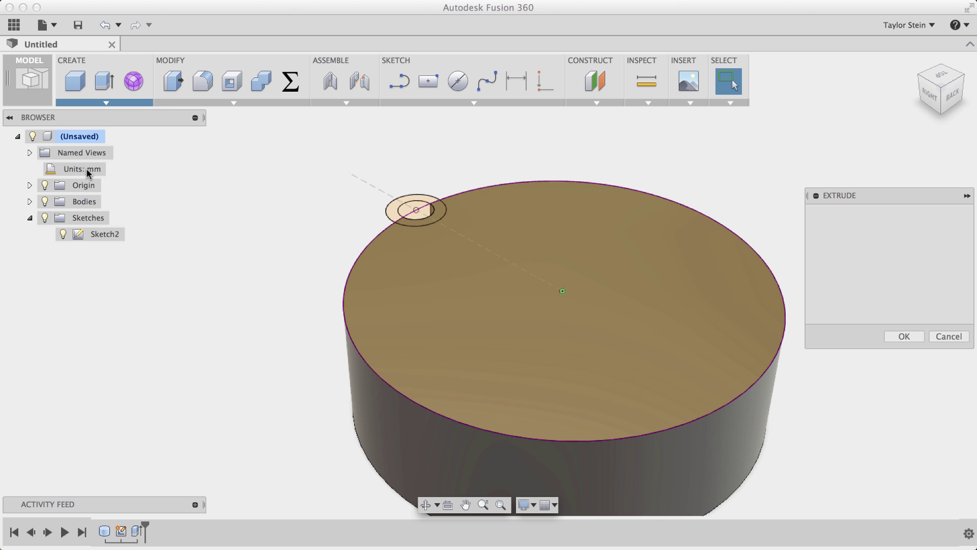
left_click(432, 208)
type("-3")
key("Tab")
left_click_drag(433, 220, 430, 260)
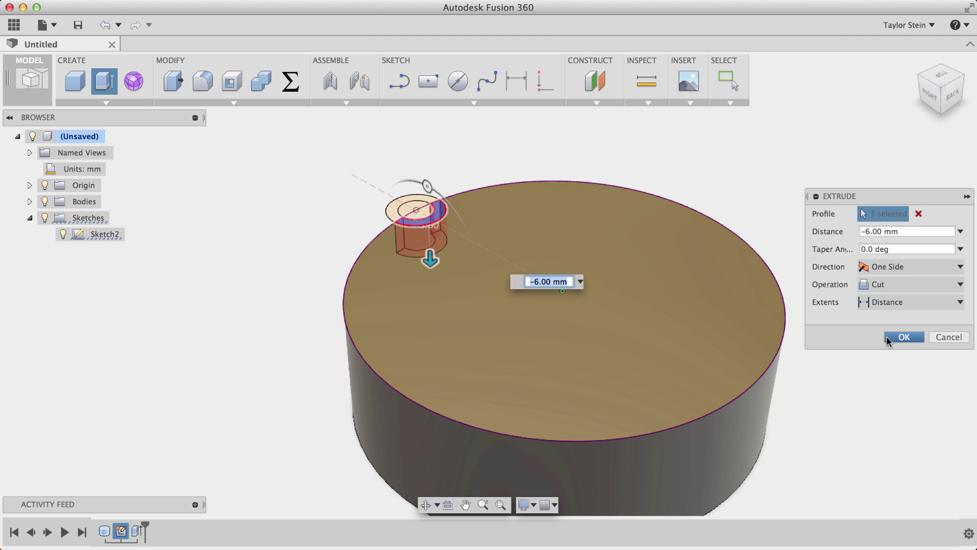
left_click(900, 337)
left_click(920, 76)
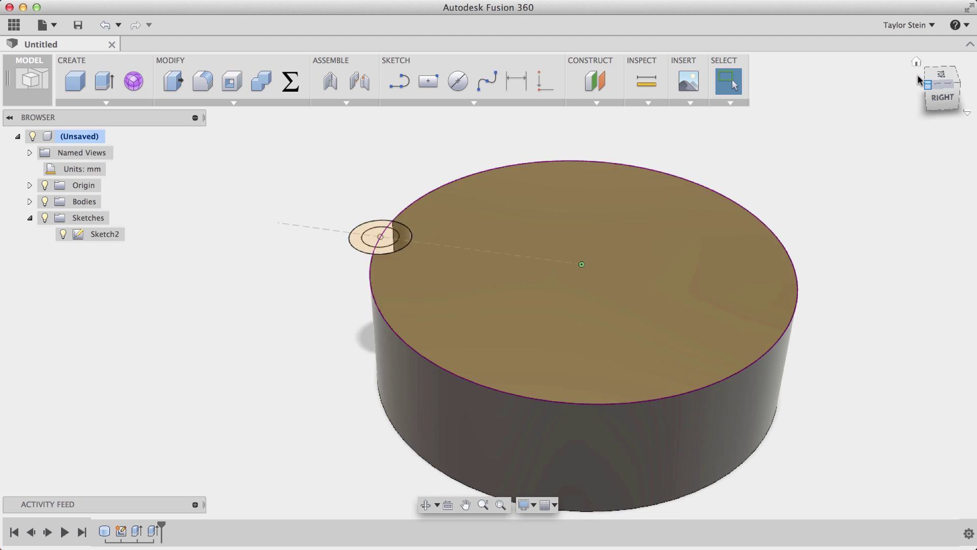
left_click(65, 235)
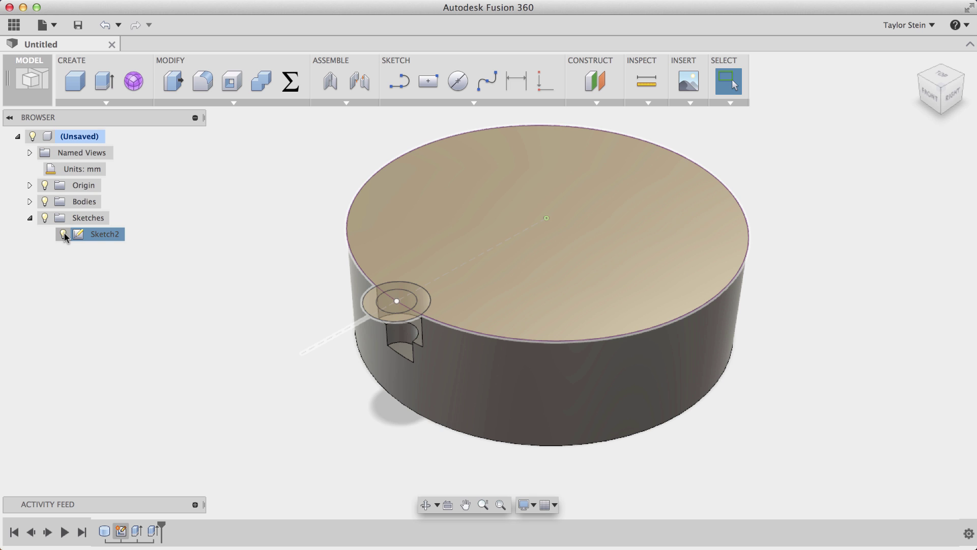
- Hide Sketch2 and circular-pattern both notch cut features around the cylinder's axis with full type and a quantity of 3
left_click(63, 234)
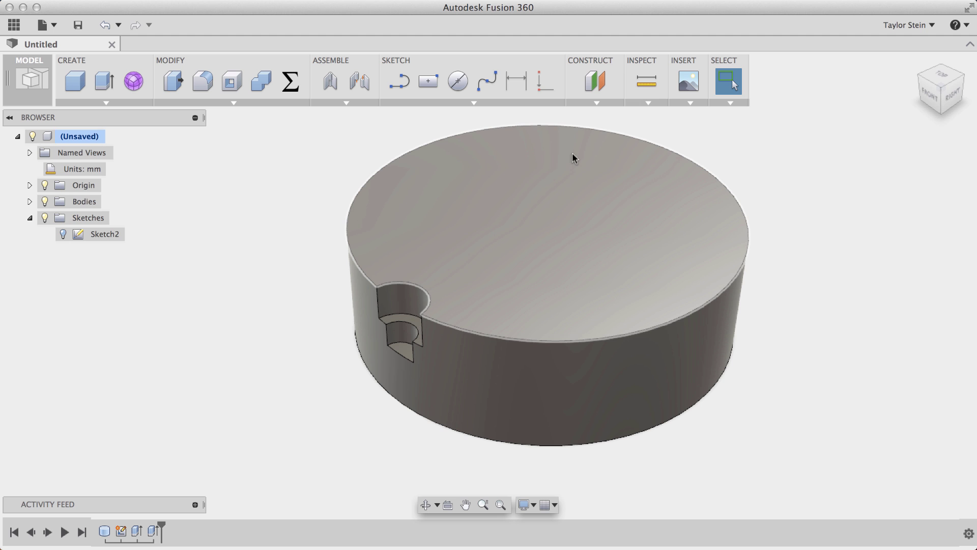
left_click(121, 102)
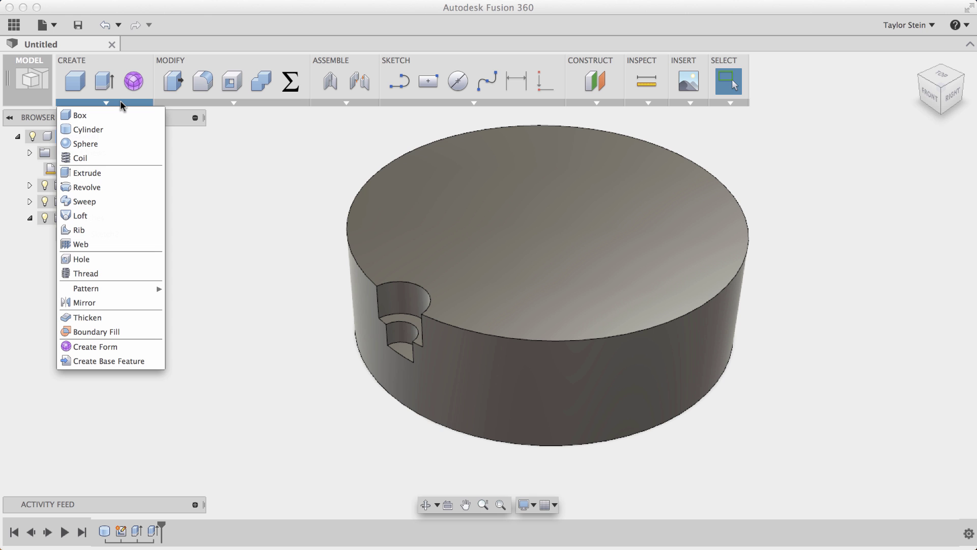
mouse_move(126, 286)
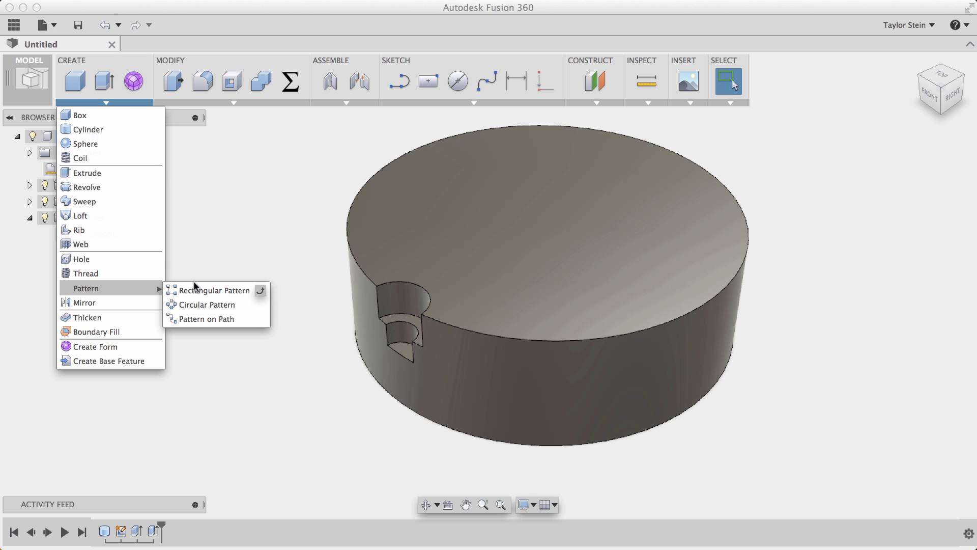
left_click(198, 304)
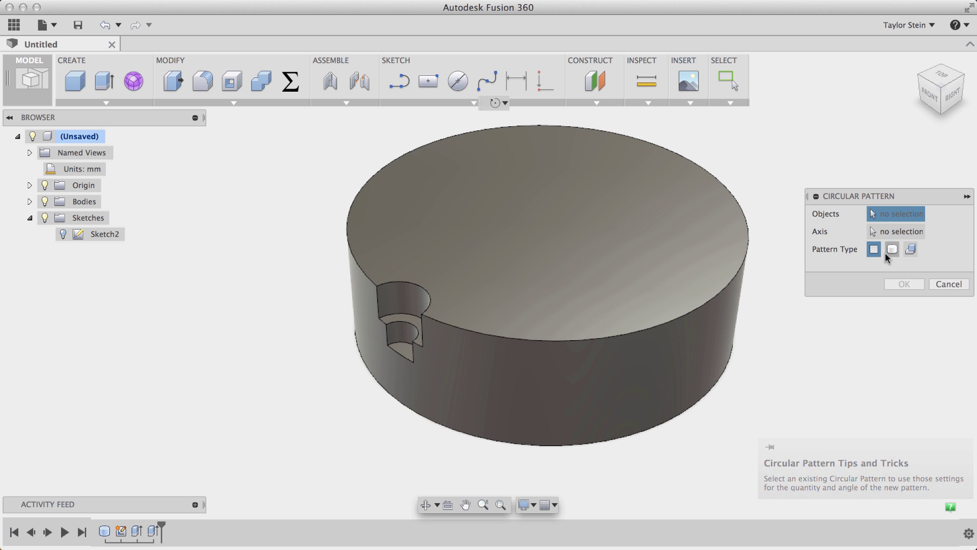
left_click(911, 249)
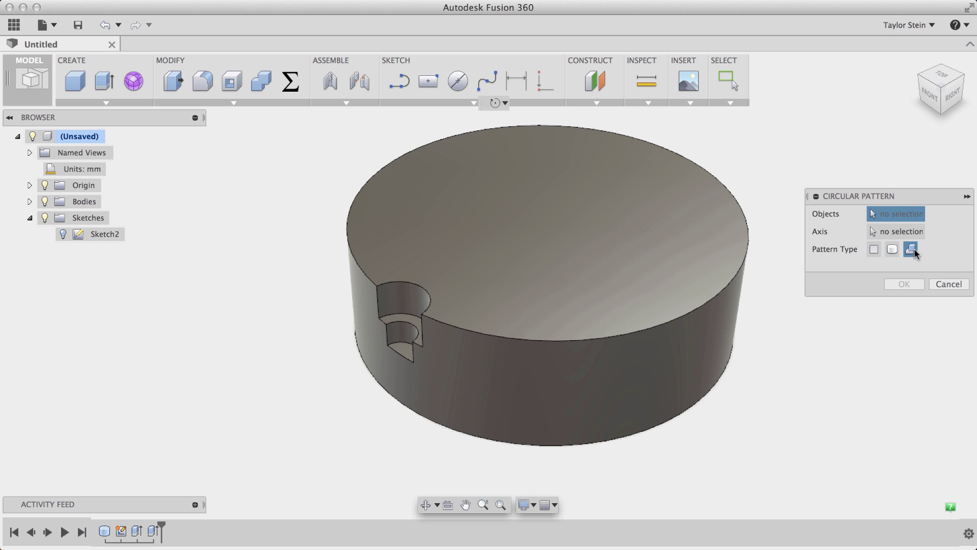
left_click(132, 534)
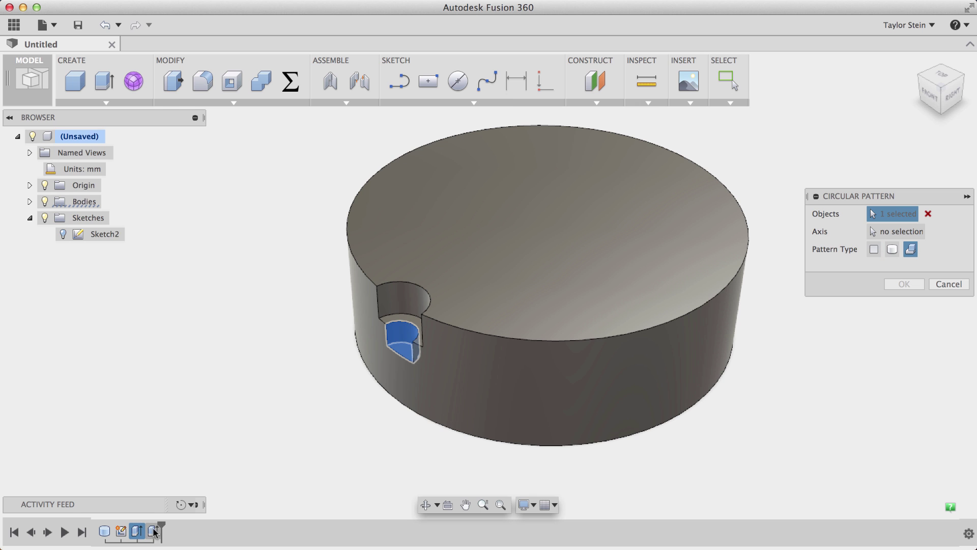
left_click(152, 531, "shift")
left_click(870, 229)
left_click(711, 301)
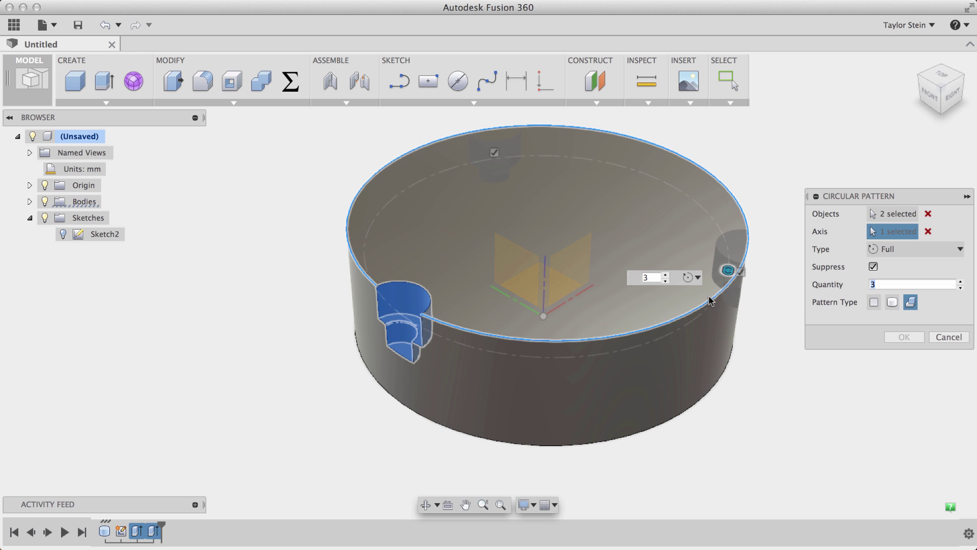
left_click(904, 338)
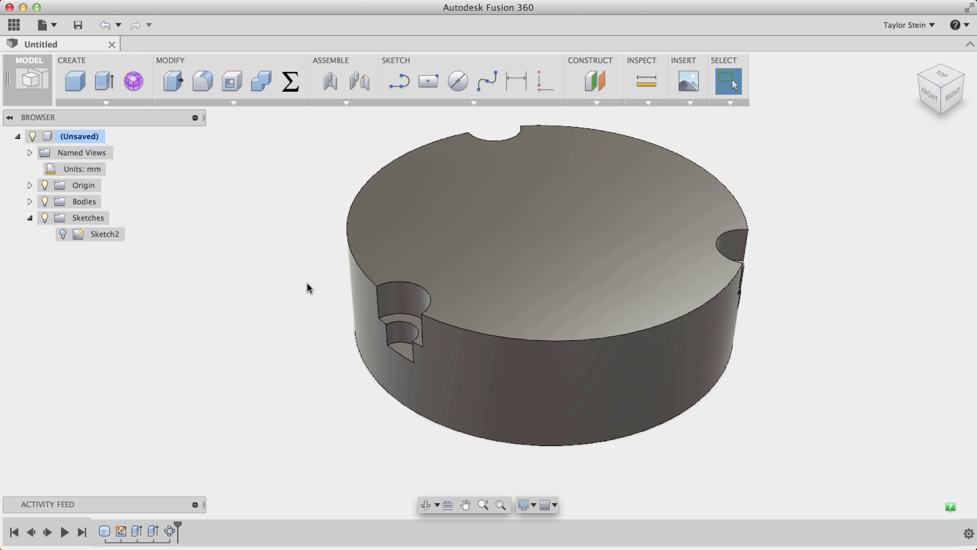
- Open the model's parameters and add a user parameter Do in mm with the expression 10
left_click(274, 103)
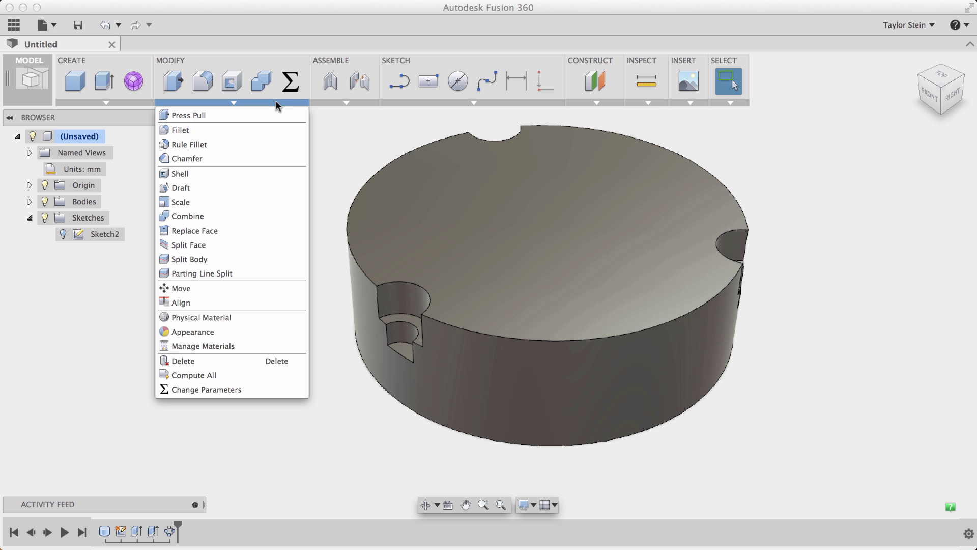
left_click(189, 391)
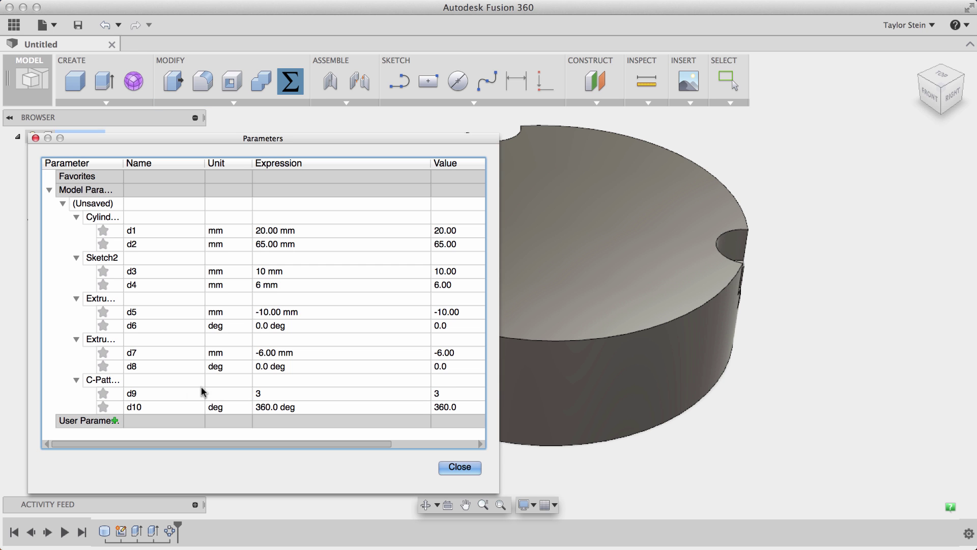
scroll(554, 283, "down", 3)
middle_click_drag(554, 283, 744, 336)
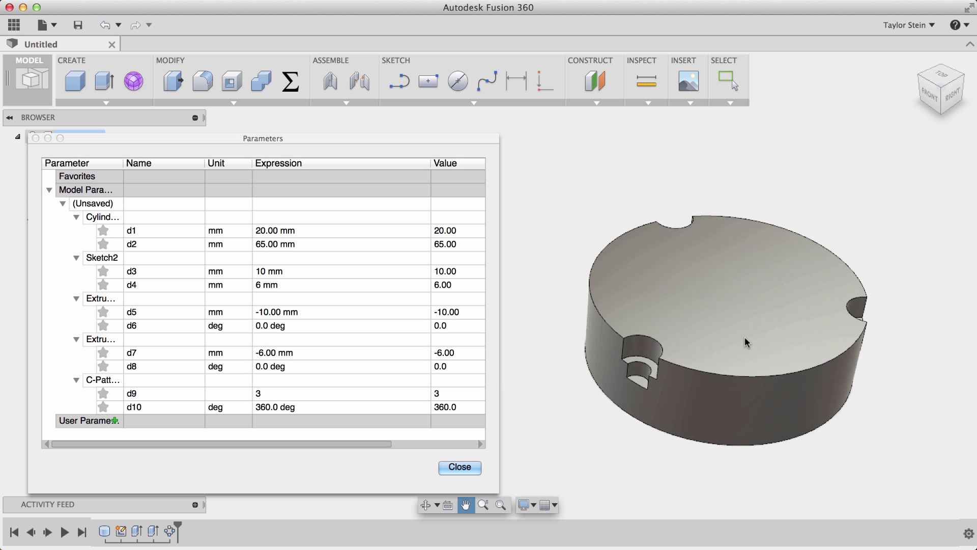
left_click(242, 323)
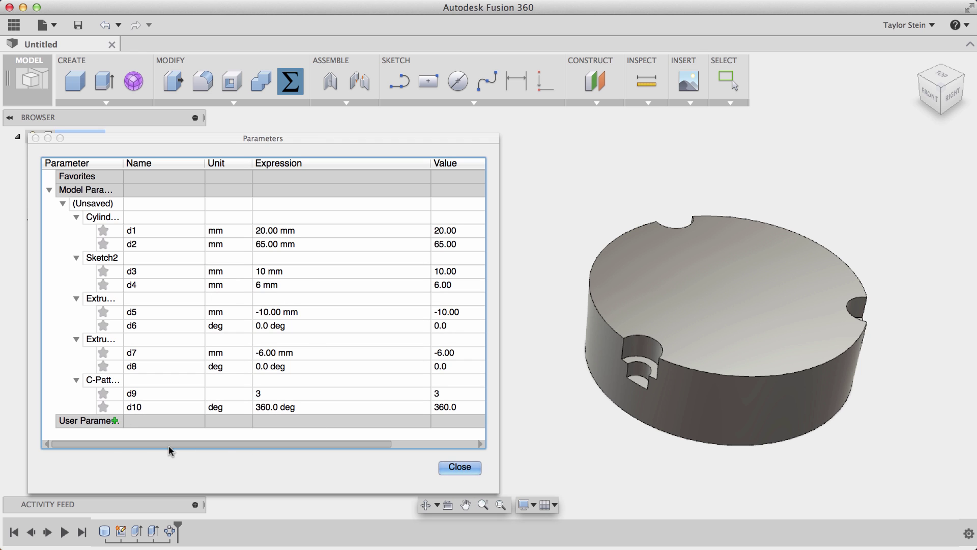
left_click(114, 421)
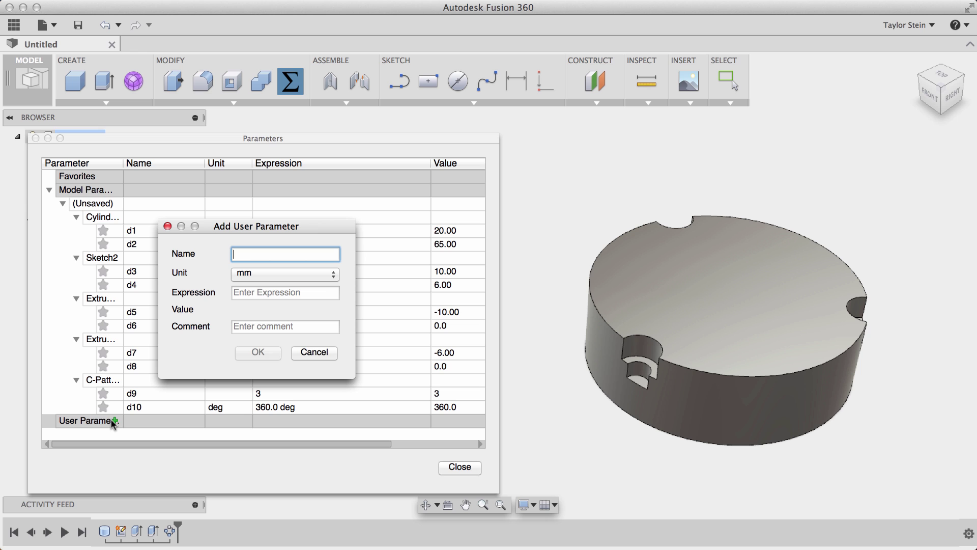
type("Do")
key("Tab")
key("Tab")
type("10")
key("Return")
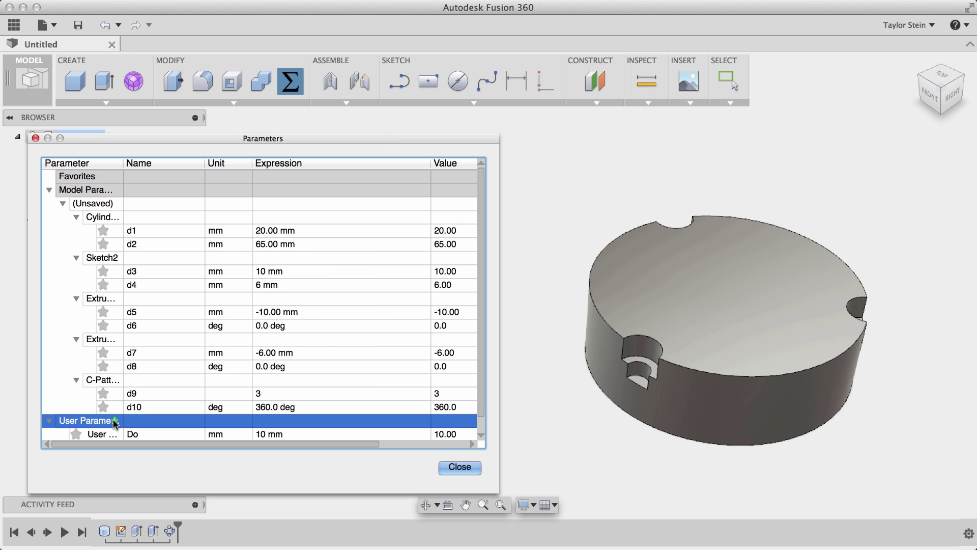
- Add a user parameter Di in mm with the expression 6
left_click(114, 421)
type("Di")
key("Tab")
key("Tab")
type("5")
key("Return")
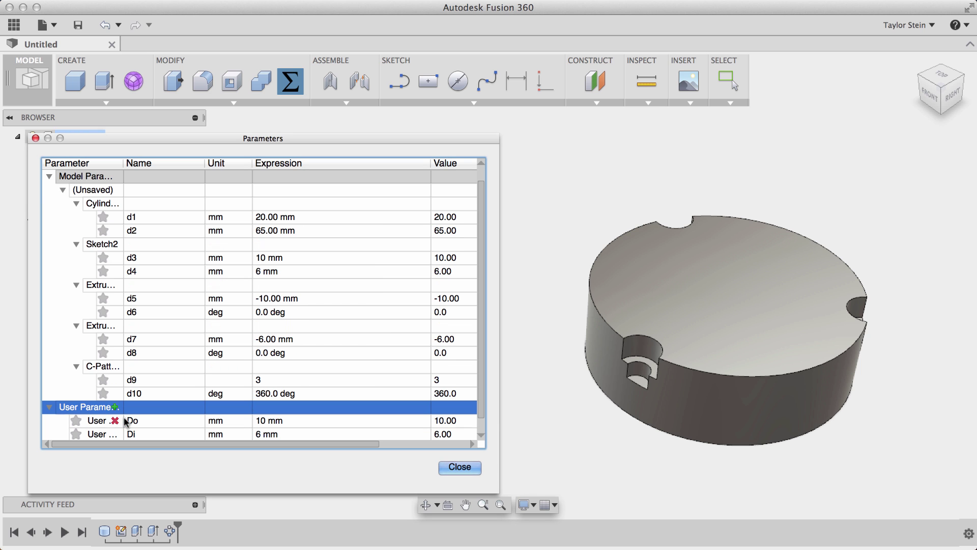
- Add a user parameter depth_1 in mm with the expression 6
left_click(116, 407)
type("depth")
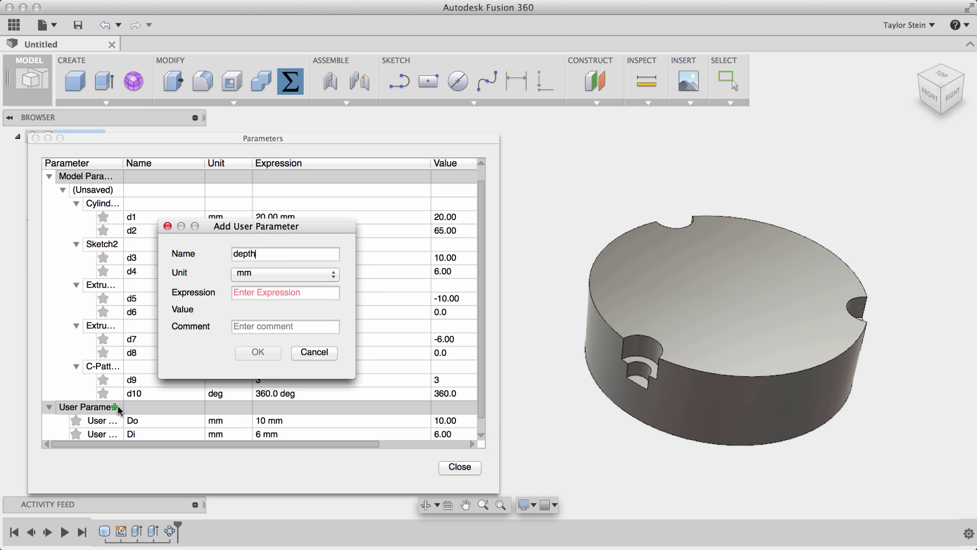
type("_1")
key("Tab")
key("Tab")
type("6")
key("Return")
- Add a user parameter Depth_2 in mm with the expression 10
left_click(117, 406)
type("Depth_2")
key("Tab")
key("Tab")
type("10")
key("Return")
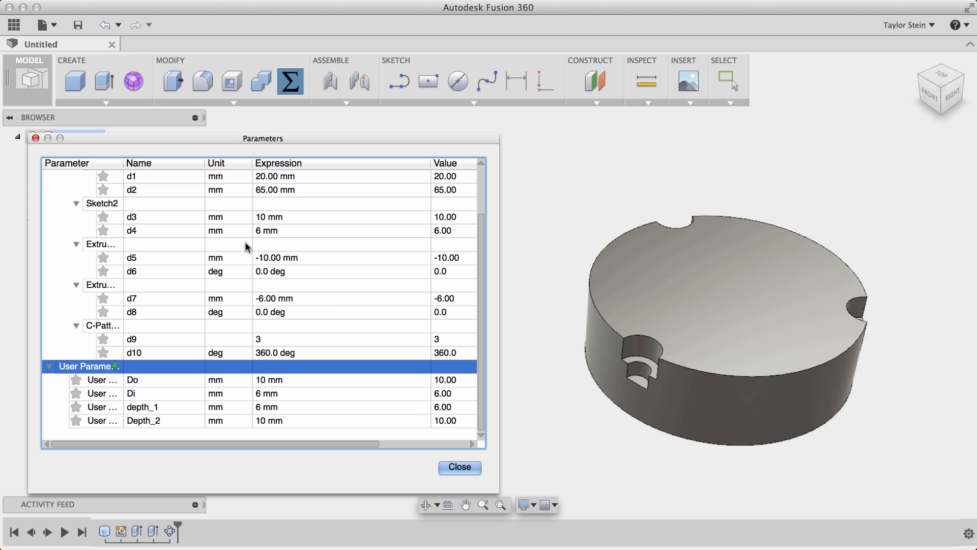
- Link the Sketch2 circle diameters to the user parameters by setting d3 to Do and d4 to Di
scroll(246, 319, "up", 3)
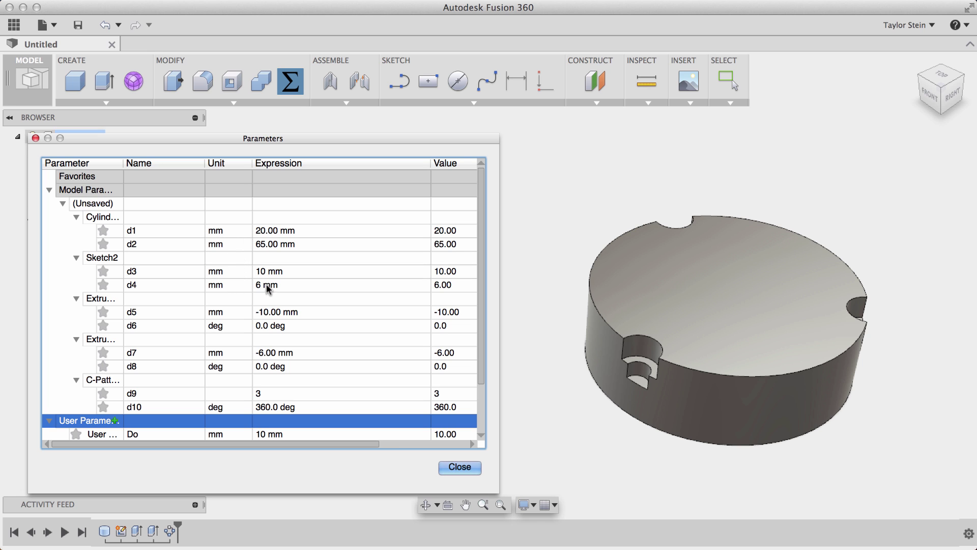
double_click(275, 271)
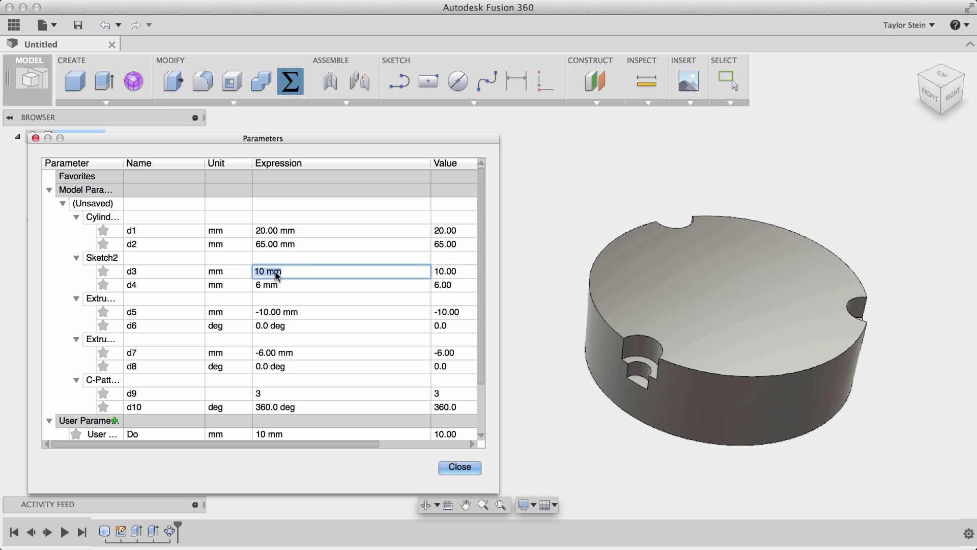
type("Do")
left_click(275, 285)
type("Di")
key("Return")
- Test the user parameter Di at 7 mm and set it back to 6 mm
scroll(276, 283, "down", 3)
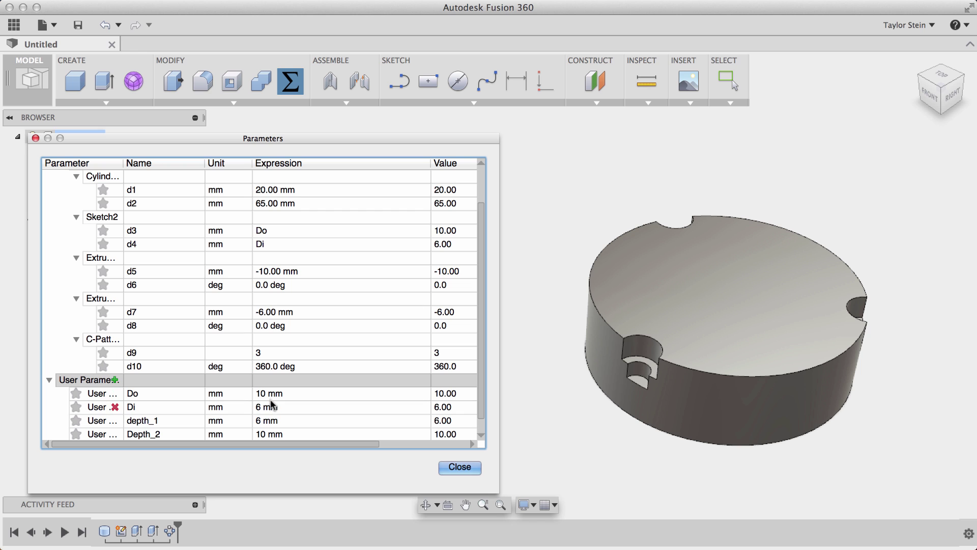
left_click(270, 407)
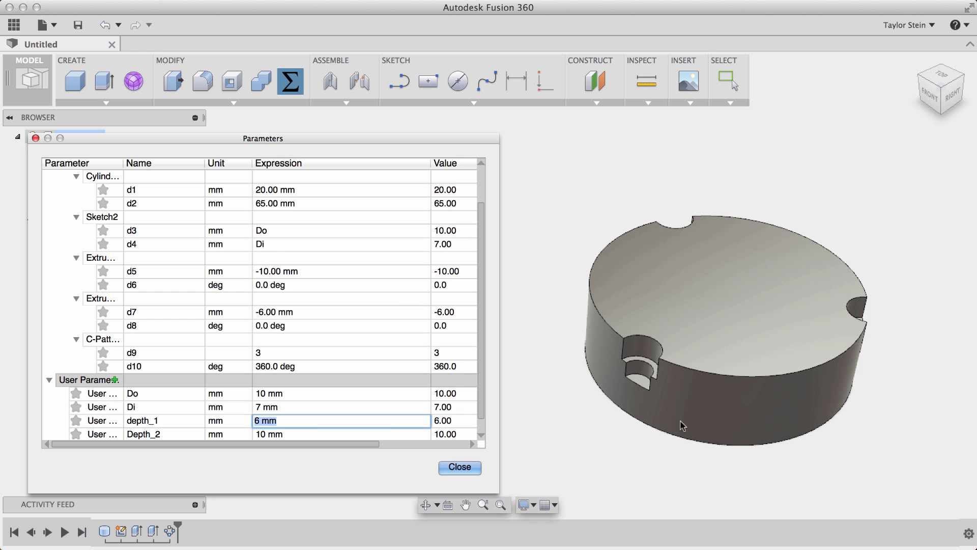
left_click(271, 407)
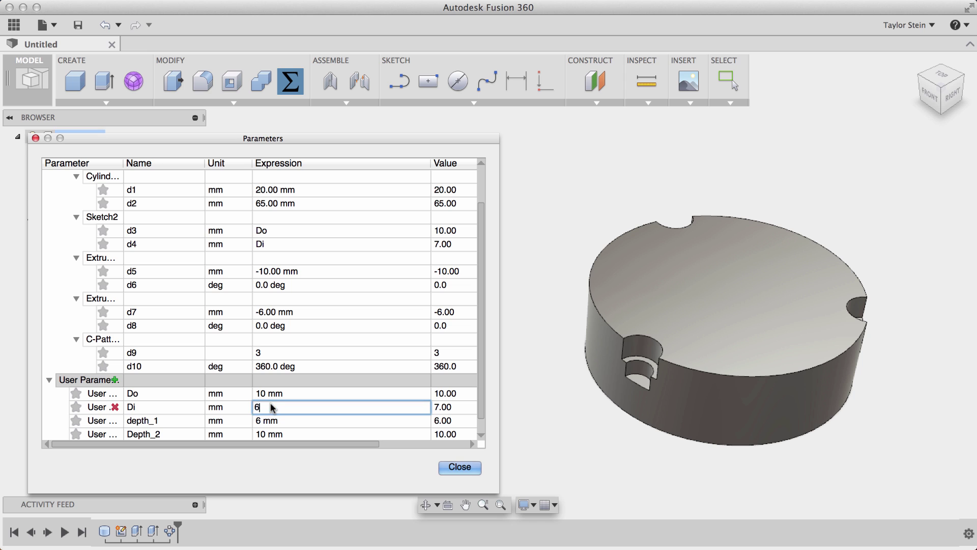
type("6")
key("Return")
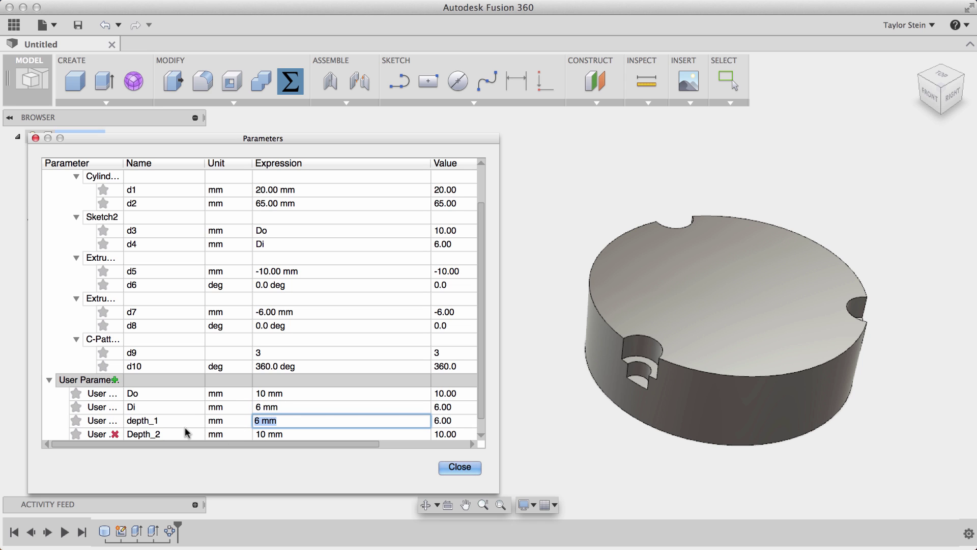
- Link the two cut depths to the user parameters by setting d5 to -Depth_2 and d7 to -depth_1
left_click(277, 271)
type("-Depth)2")
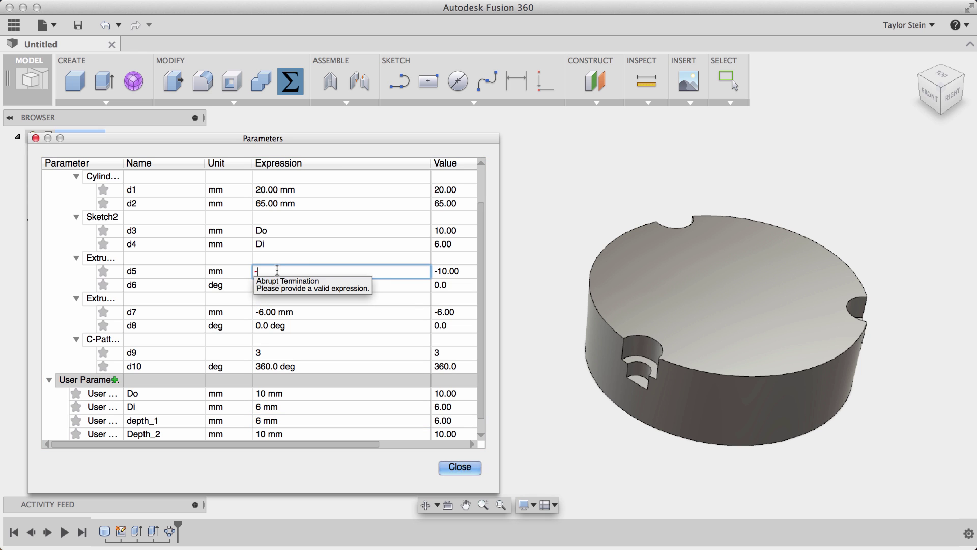
key("BackSpace")
key("BackSpace")
type("_2")
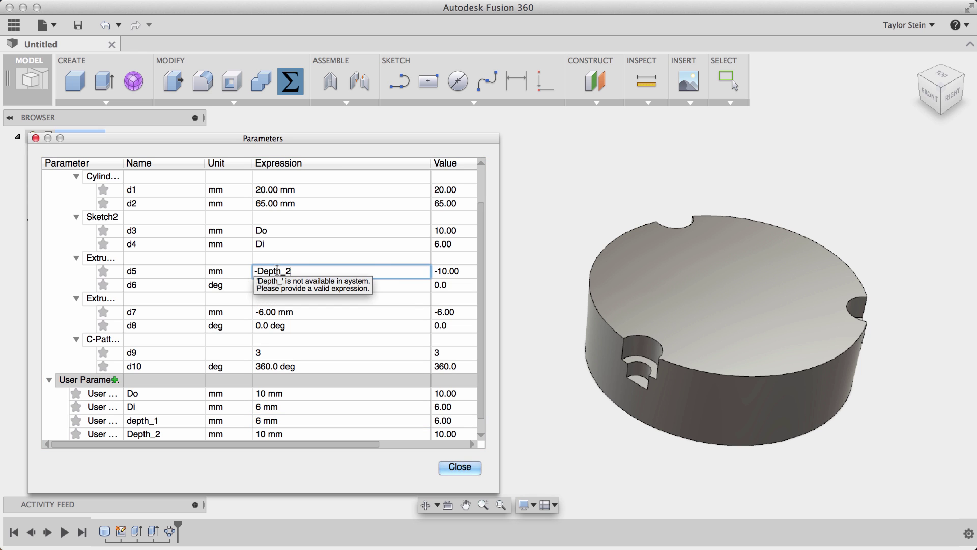
left_click(274, 312)
type("-de")
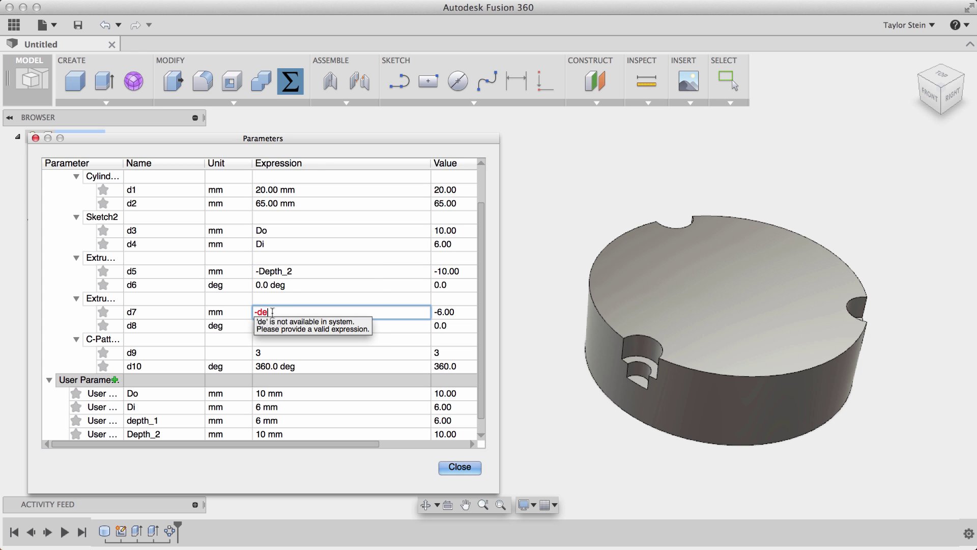
type("pth_1")
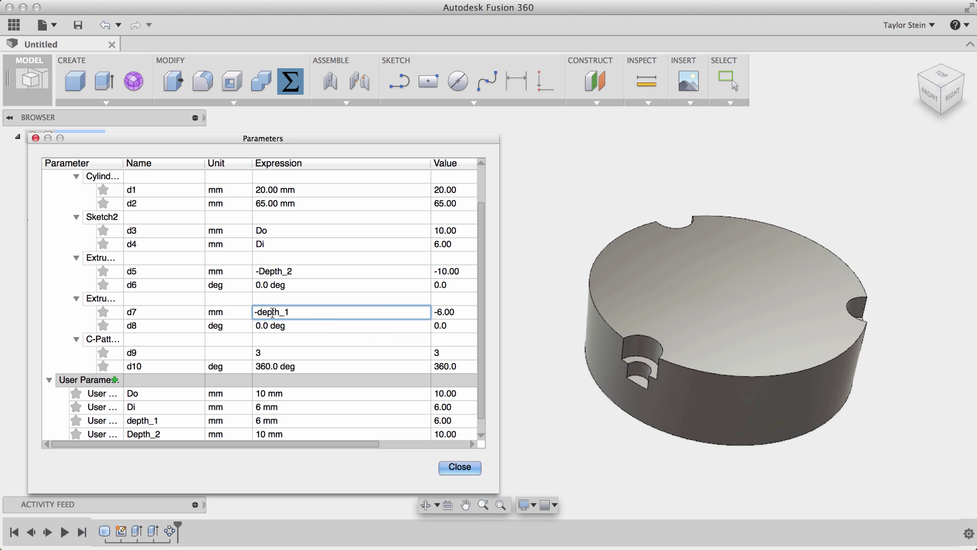
key("Return")
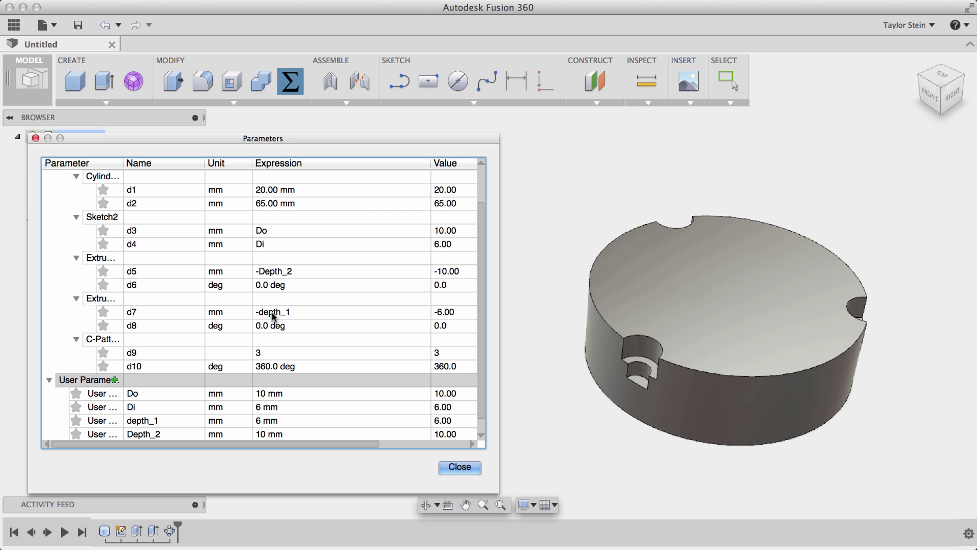
- Test the user parameter Depth_2 at 12 mm and set it back to 10 mm
left_click(272, 434)
type("12")
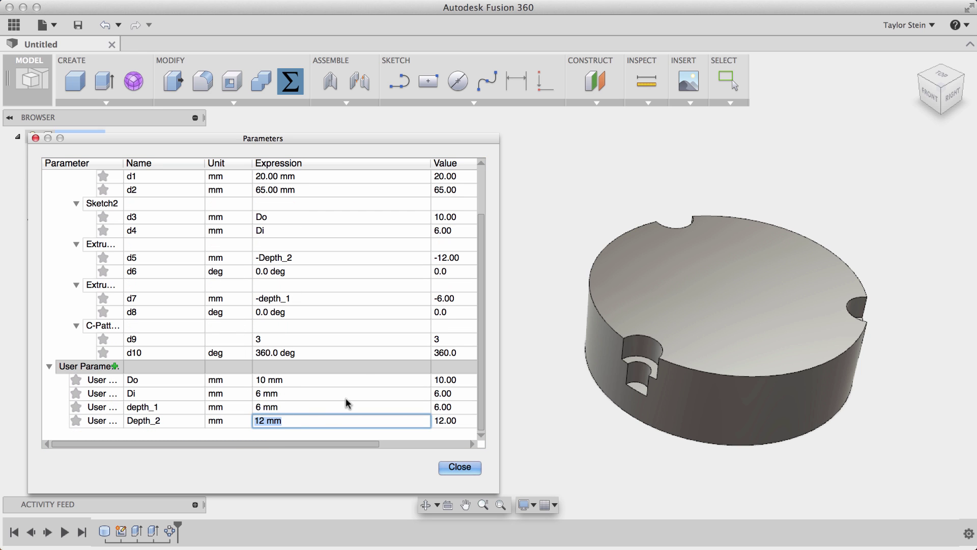
type("10")
key("Return")
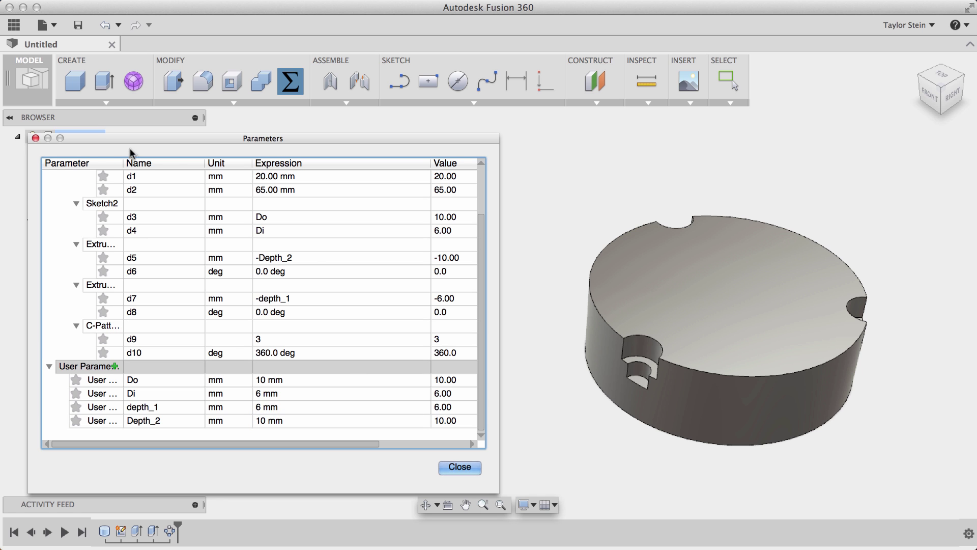
- Add a user parameter named count with no units and the expression 8
left_click_drag(124, 163, 189, 162)
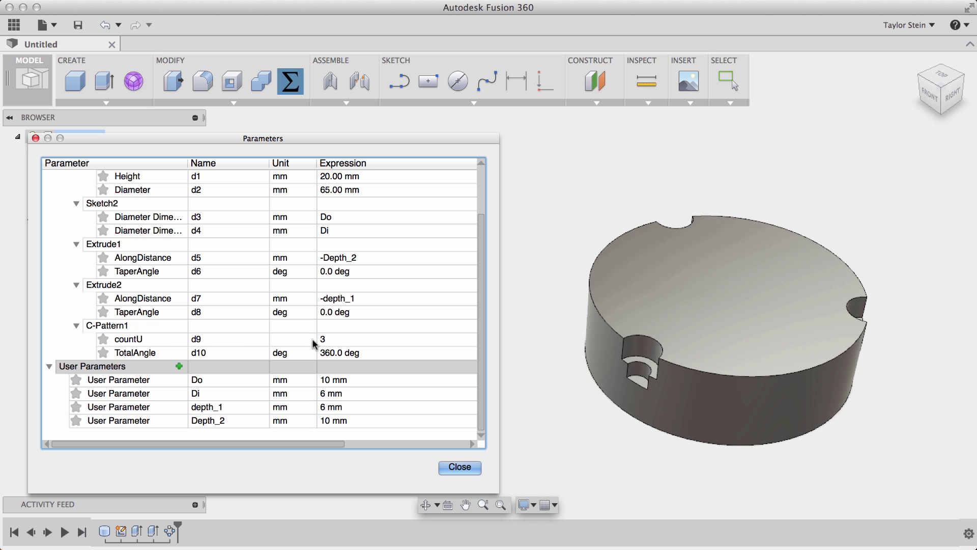
left_click(179, 366)
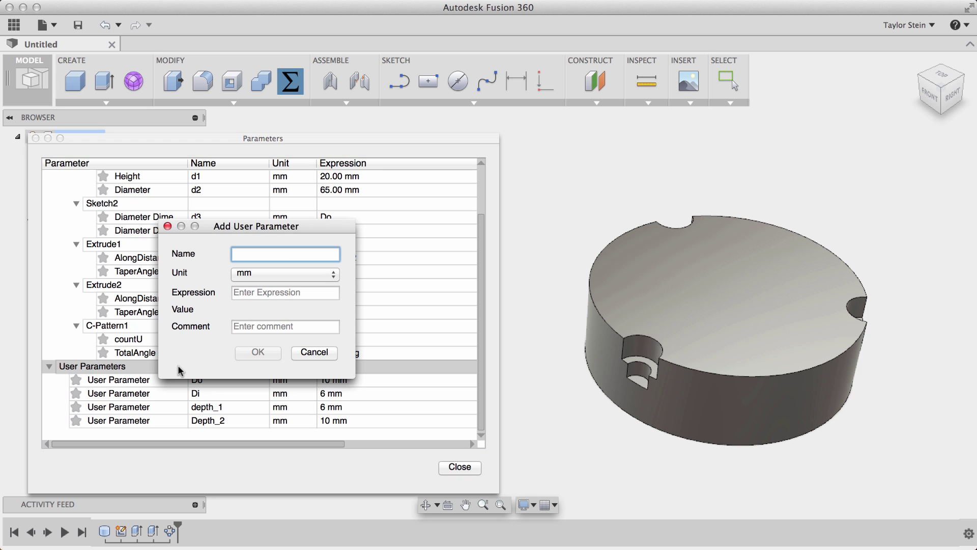
type("count")
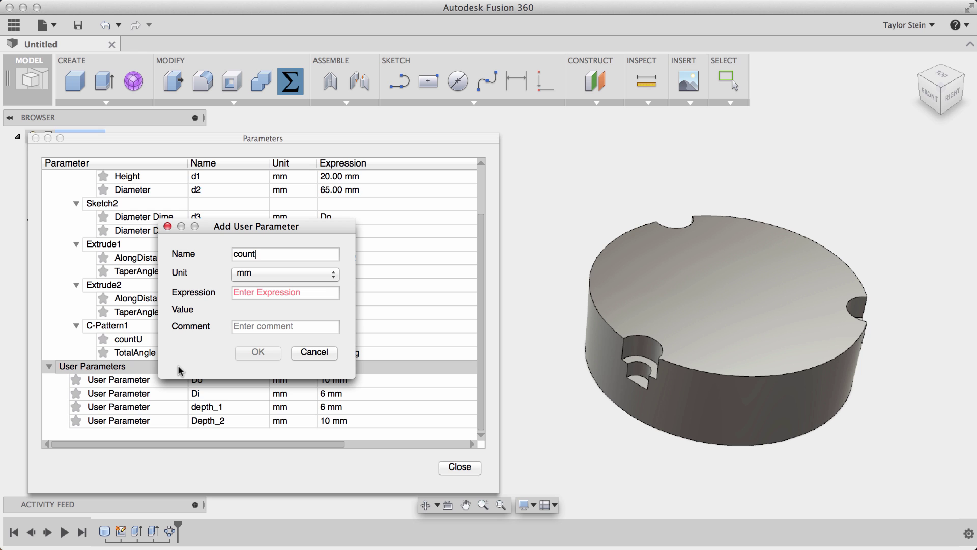
left_click(269, 273)
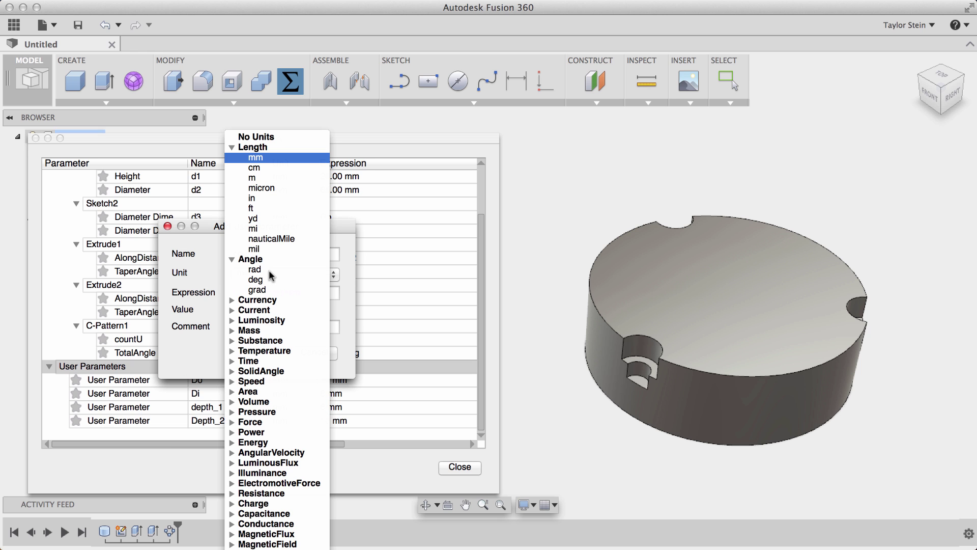
left_click(261, 135)
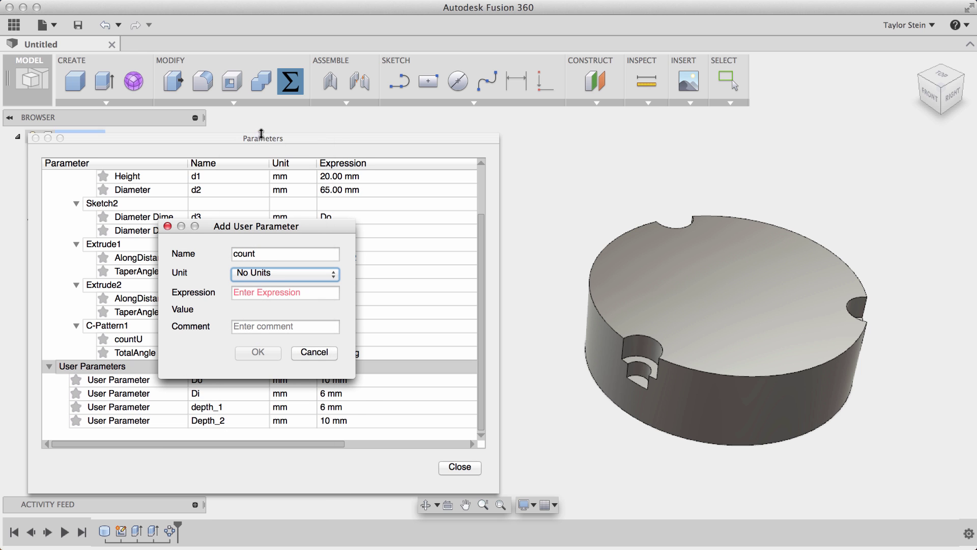
left_click(277, 292)
type("8")
left_click(262, 352)
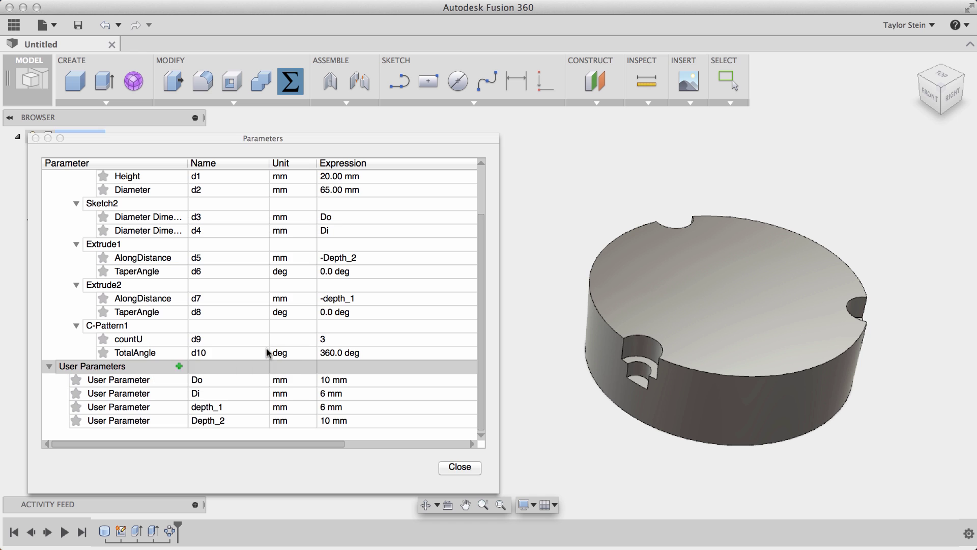
- Link the circular pattern's quantity d9 to the user parameter count and close the parameter table
double_click(322, 339)
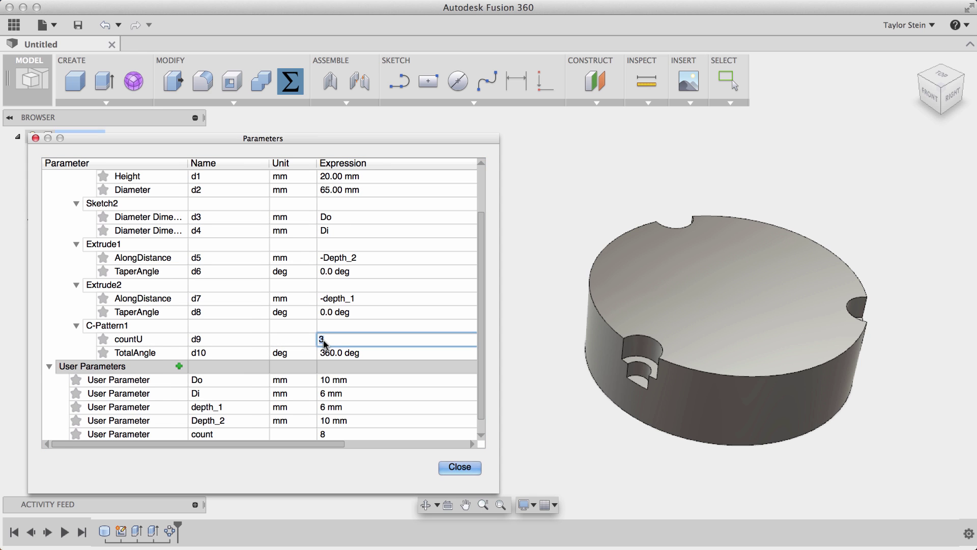
scroll(324, 344, "right", 1)
type("c")
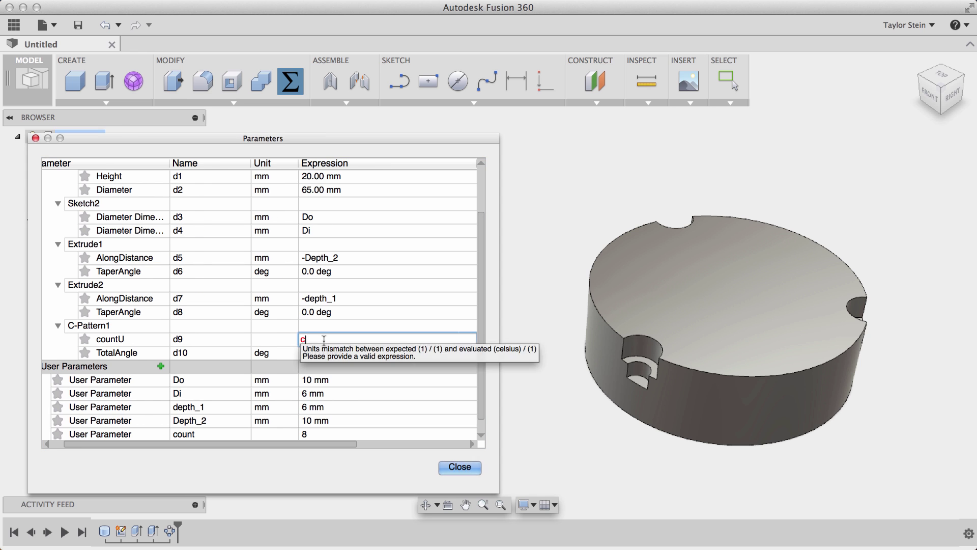
type("ount")
key("Tab")
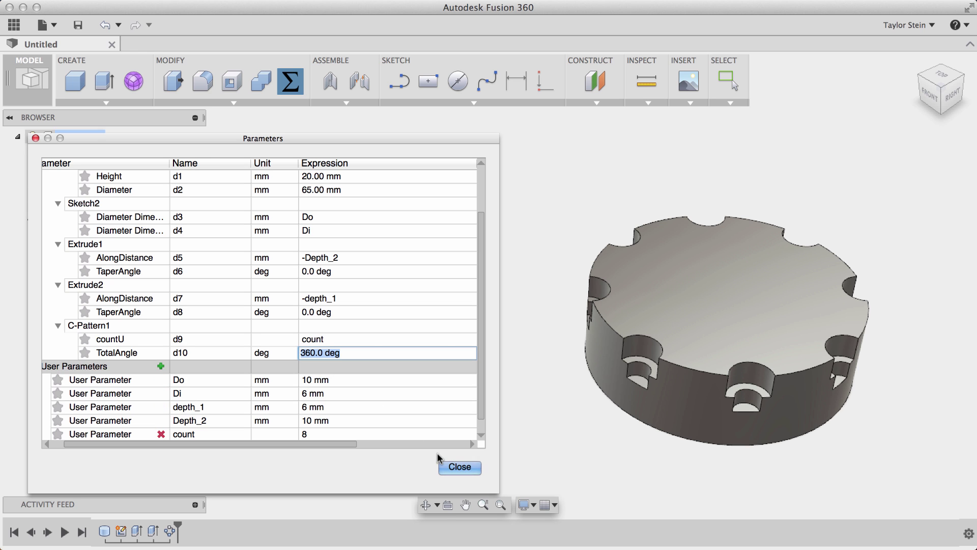
left_click(459, 467)
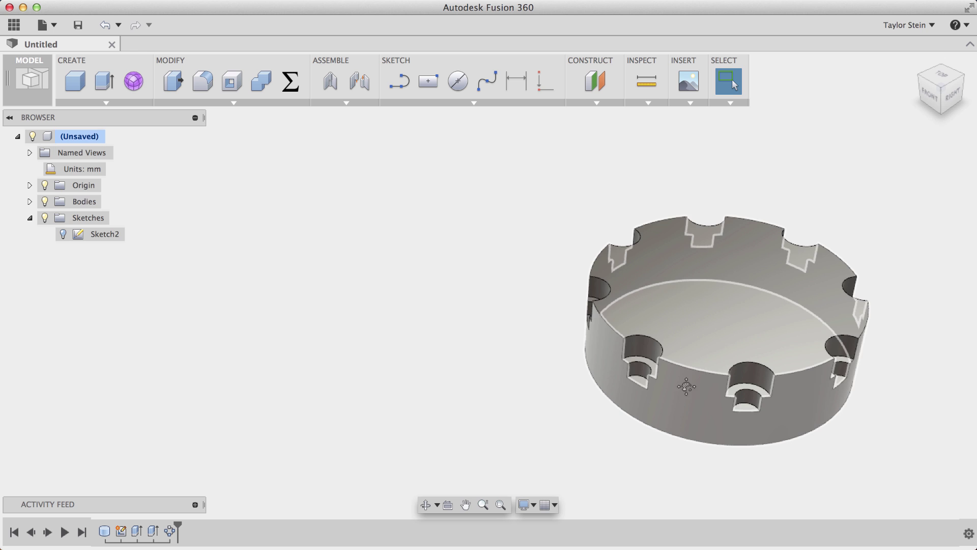
- Chamfer one top rim edge segment between two neighbouring notches with an equal distance of 2 mm
middle_click_drag(684, 388, 446, 370)
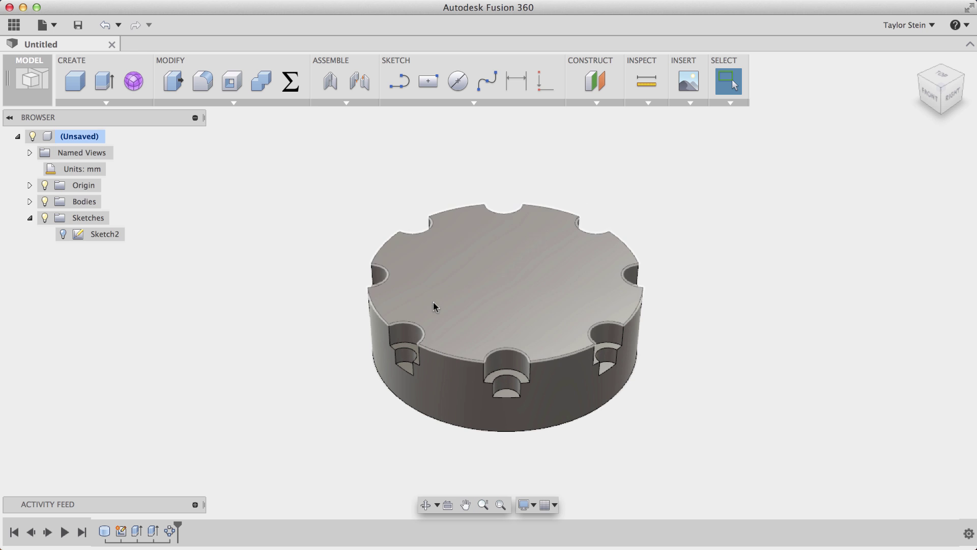
left_click(246, 102)
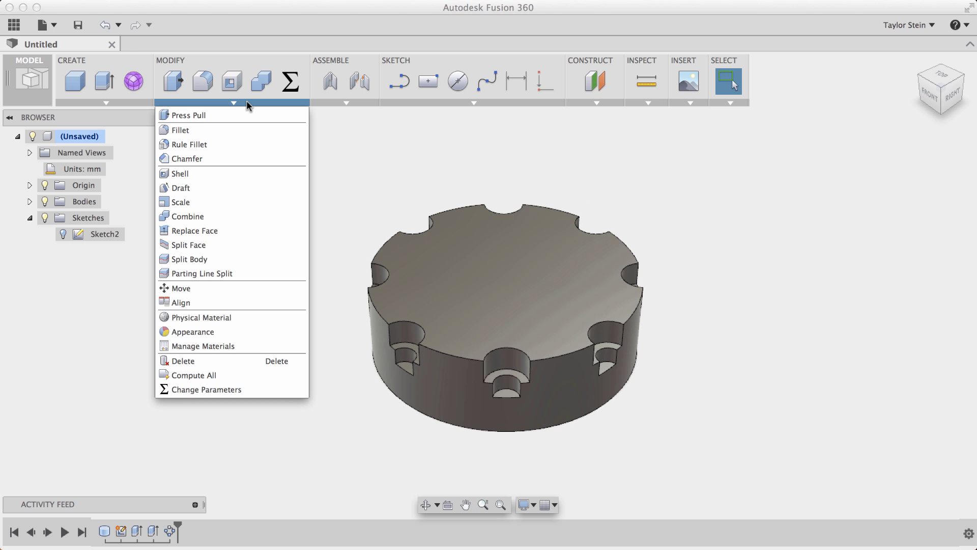
left_click(197, 157)
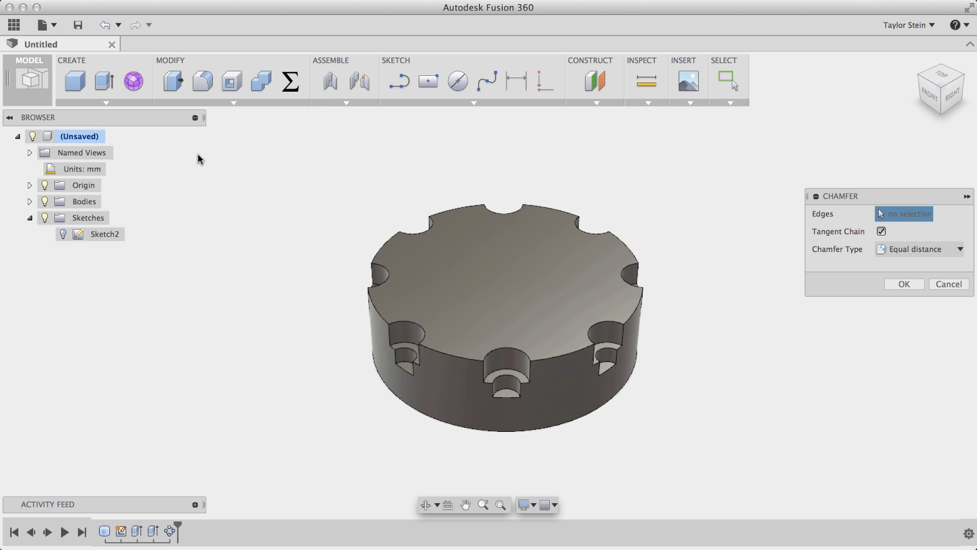
left_click(481, 356)
scroll(472, 361, "up", 2)
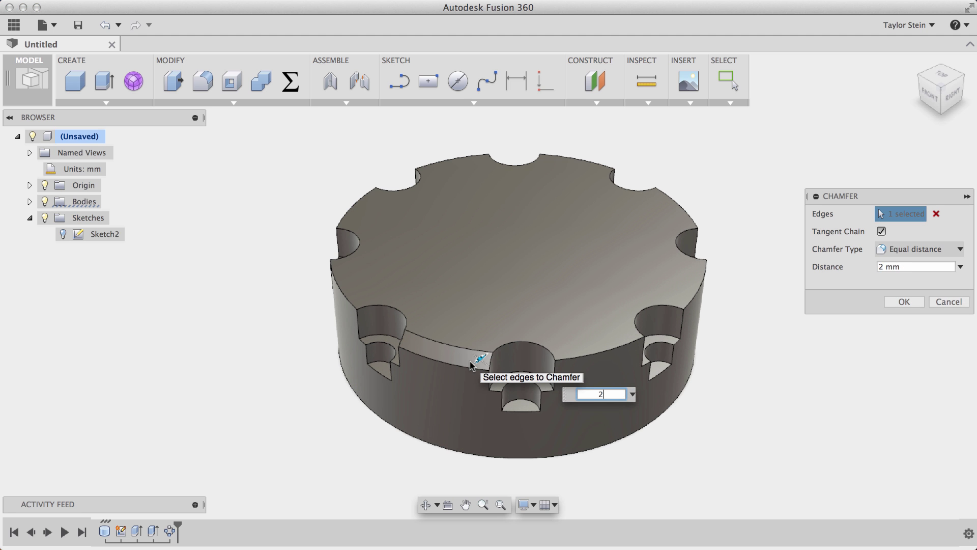
left_click(904, 301)
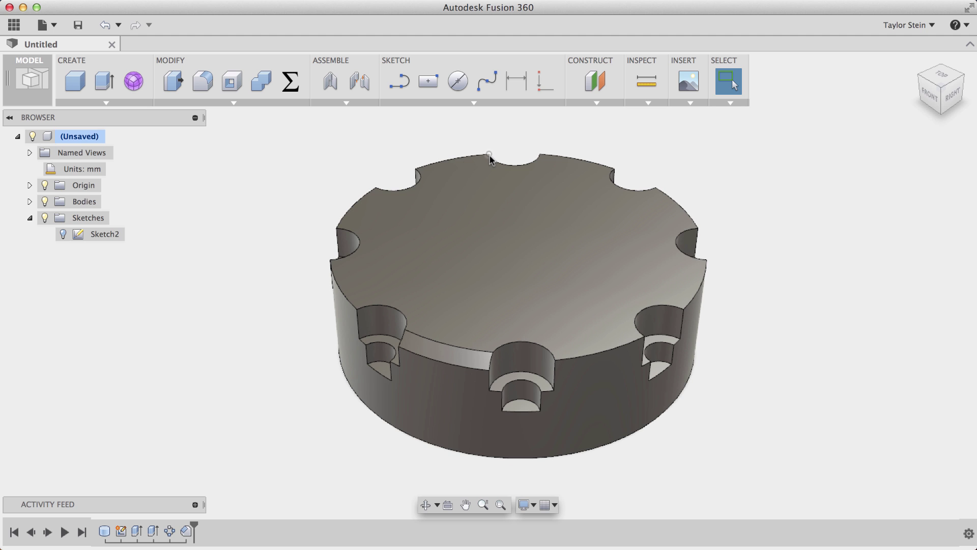
- Create a full circular pattern of the chamfer feature around the cylinder's axis with the quantity set to count
left_click(118, 102)
mouse_move(107, 286)
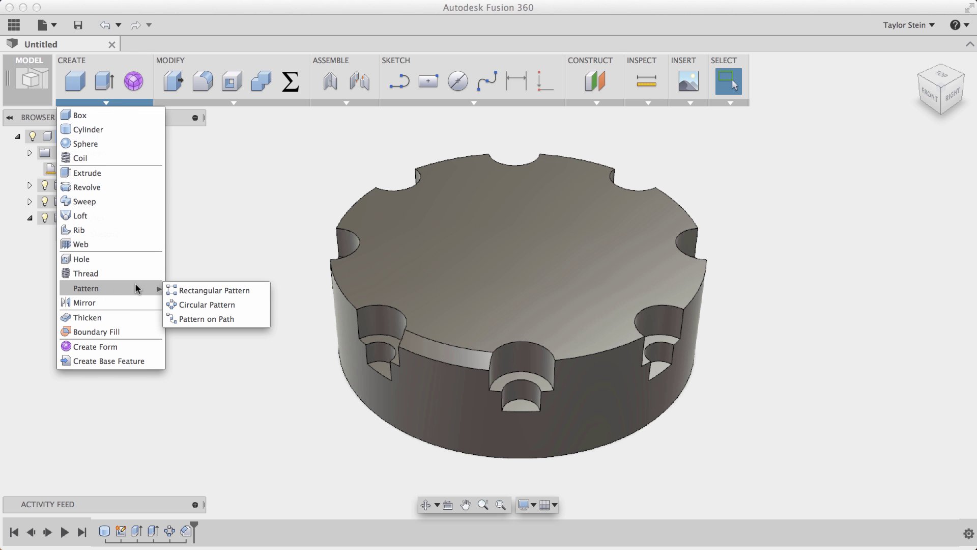
left_click(197, 303)
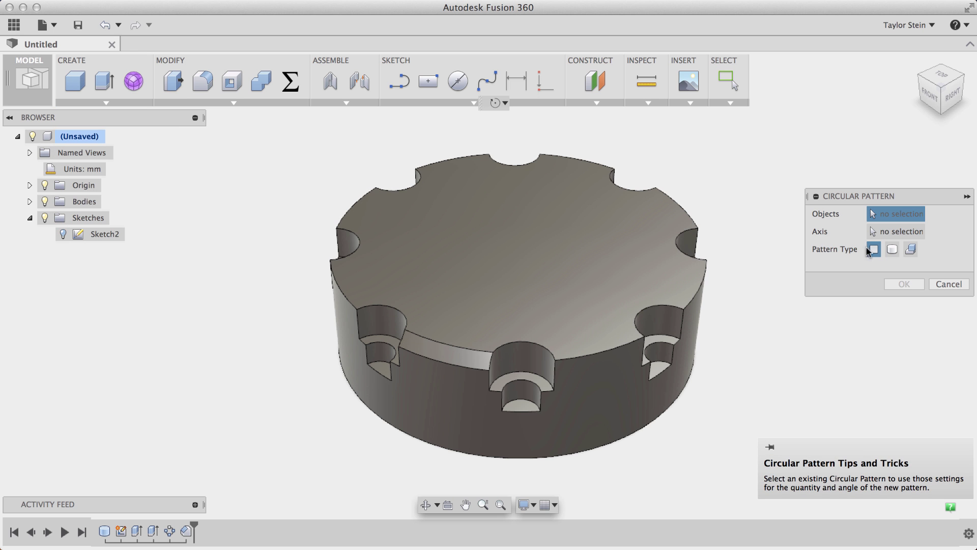
left_click(911, 249)
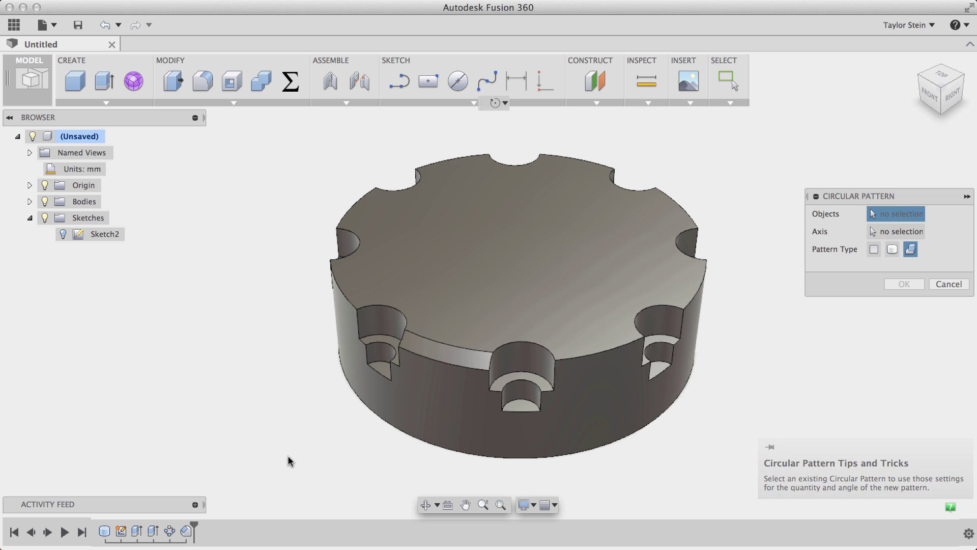
left_click(187, 531)
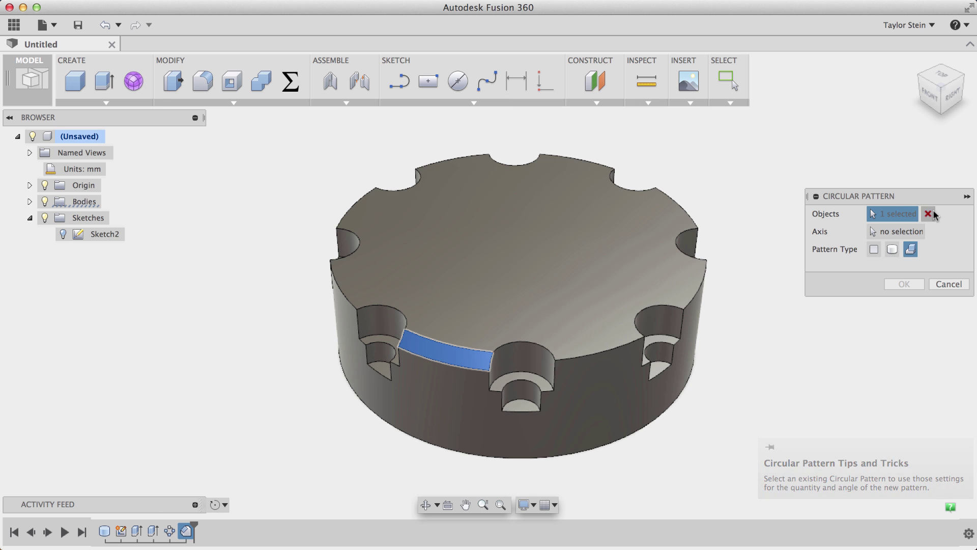
left_click(911, 231)
left_click(608, 357)
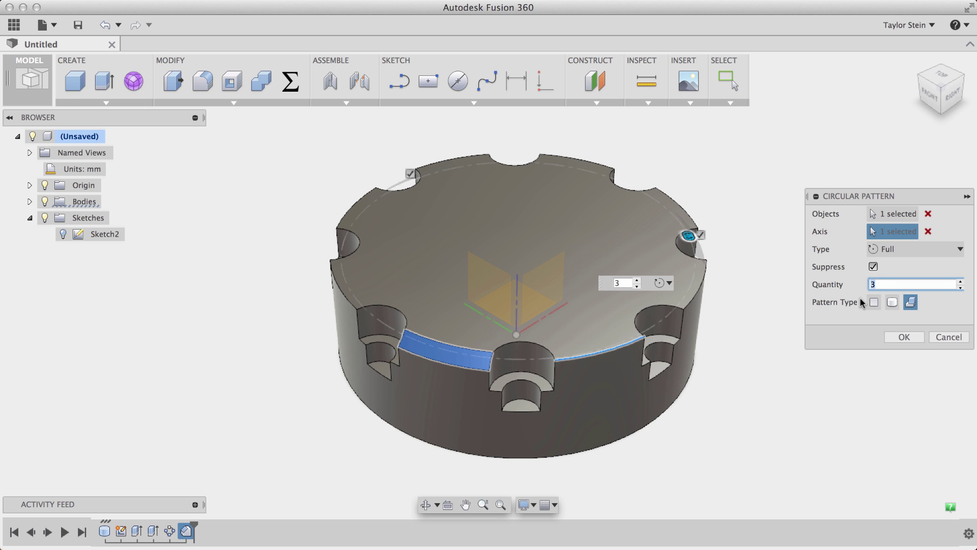
type("count")
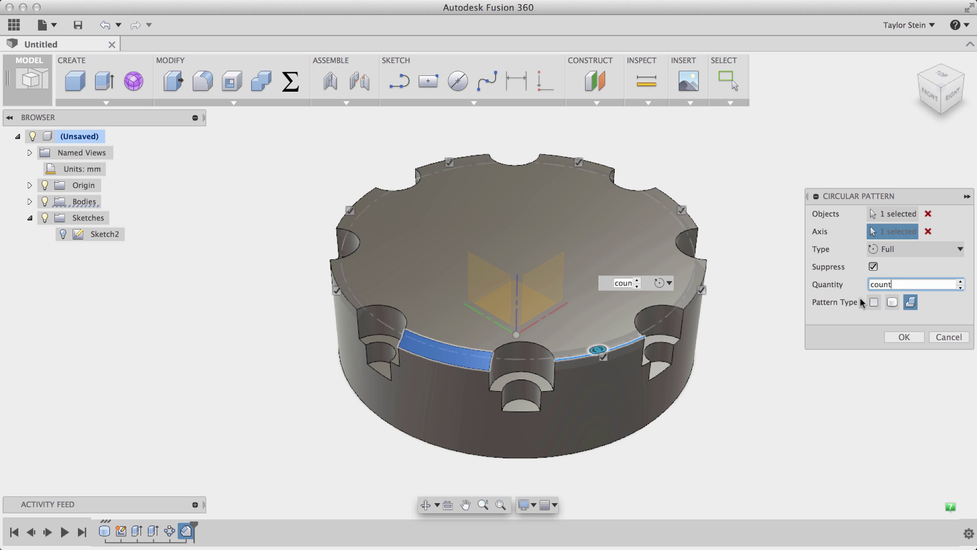
left_click(909, 335)
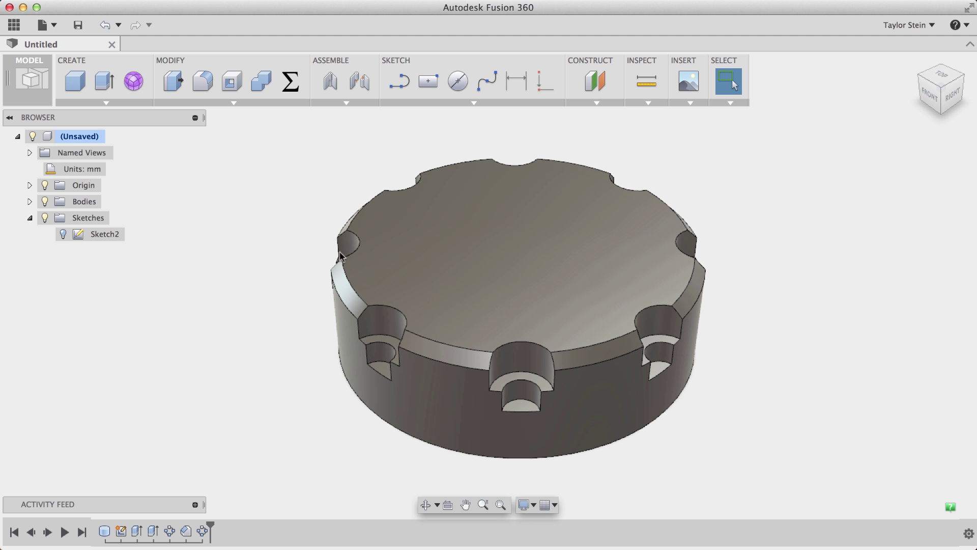
- Set the user parameter count to 12 and close the parameter table
middle_click_drag(283, 151, 488, 190)
left_click(242, 102)
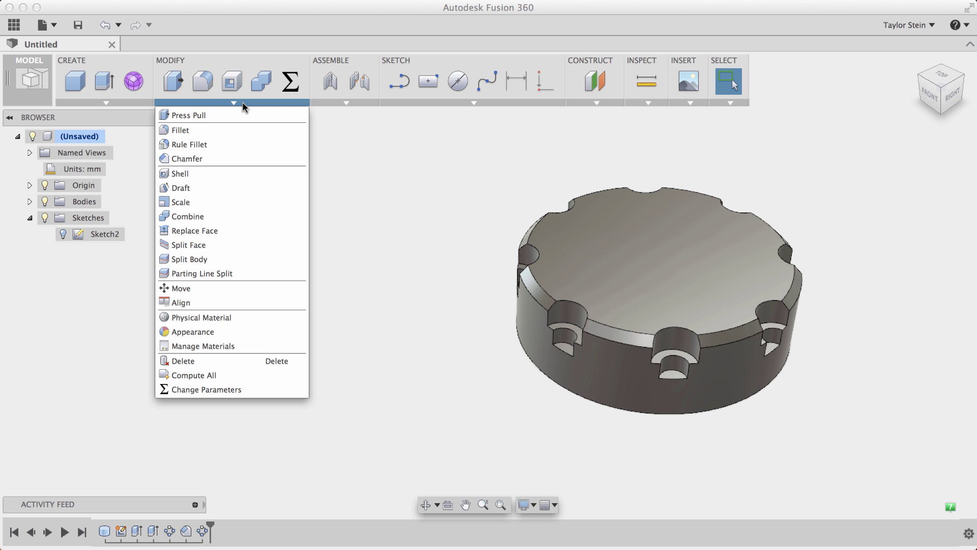
left_click(292, 389)
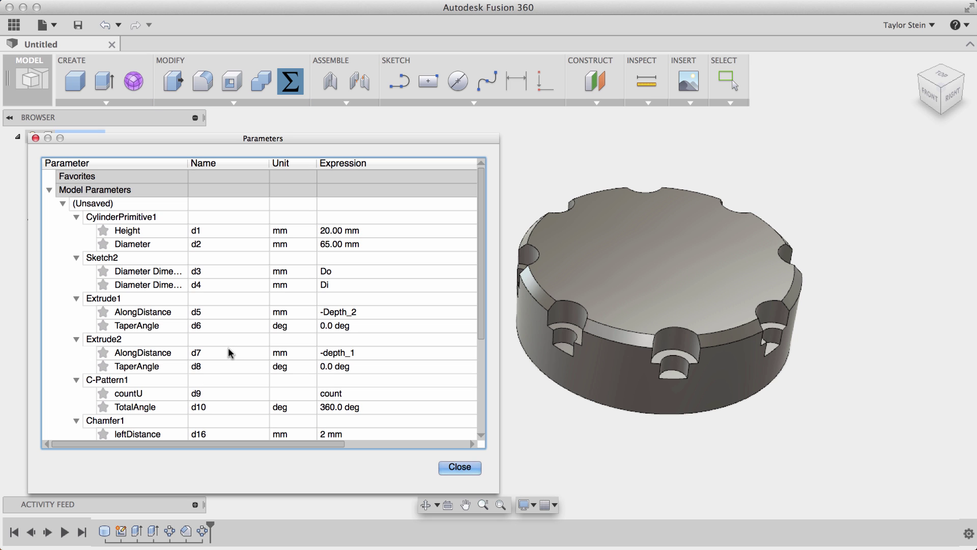
left_click(49, 189)
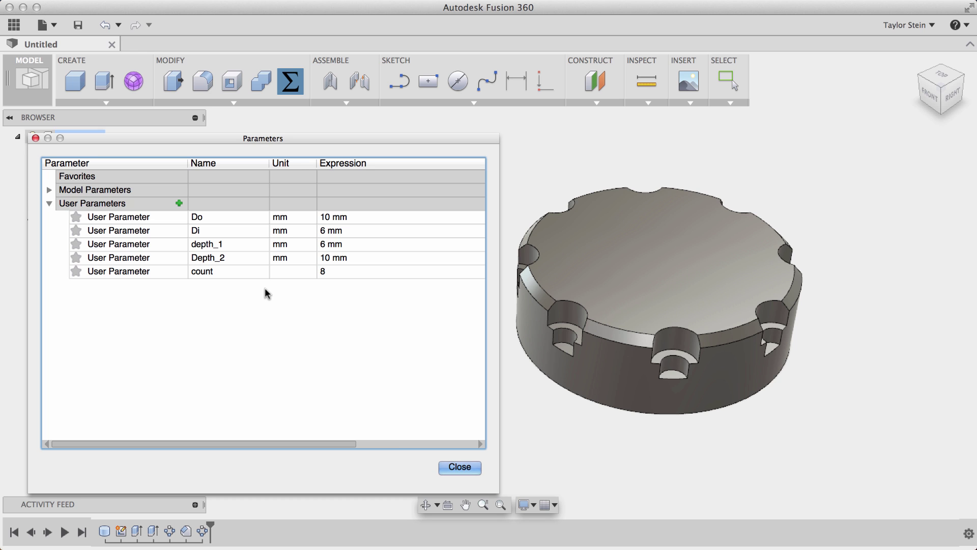
double_click(334, 268)
type("12")
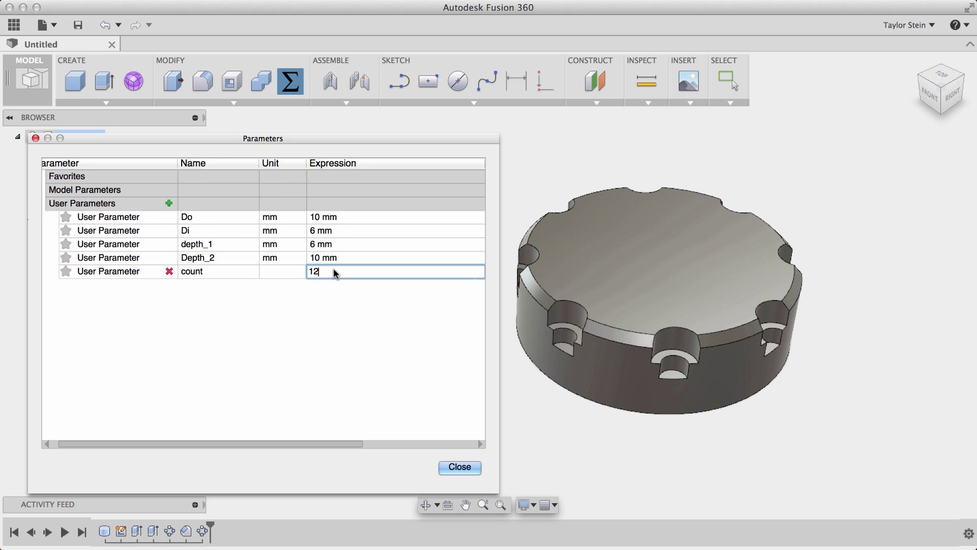
key("Return")
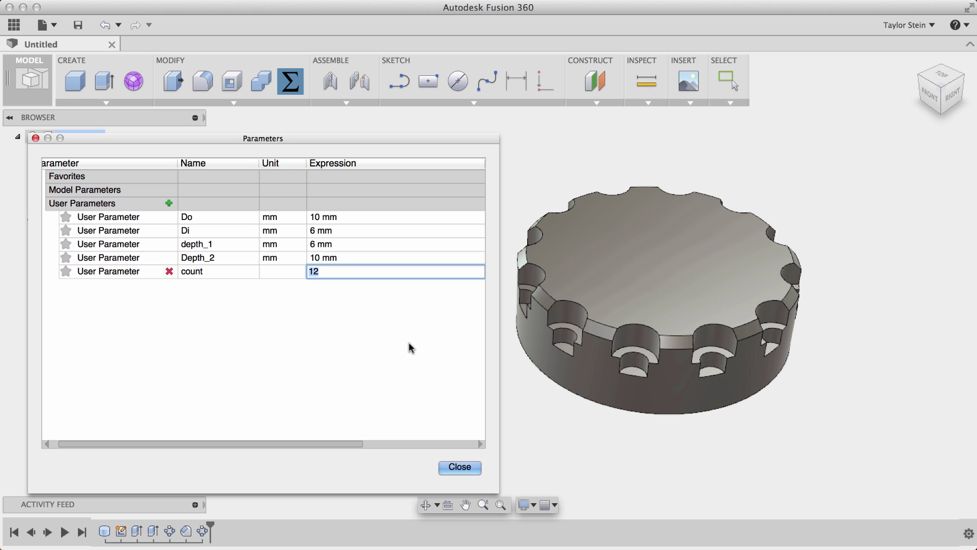
left_click(338, 216)
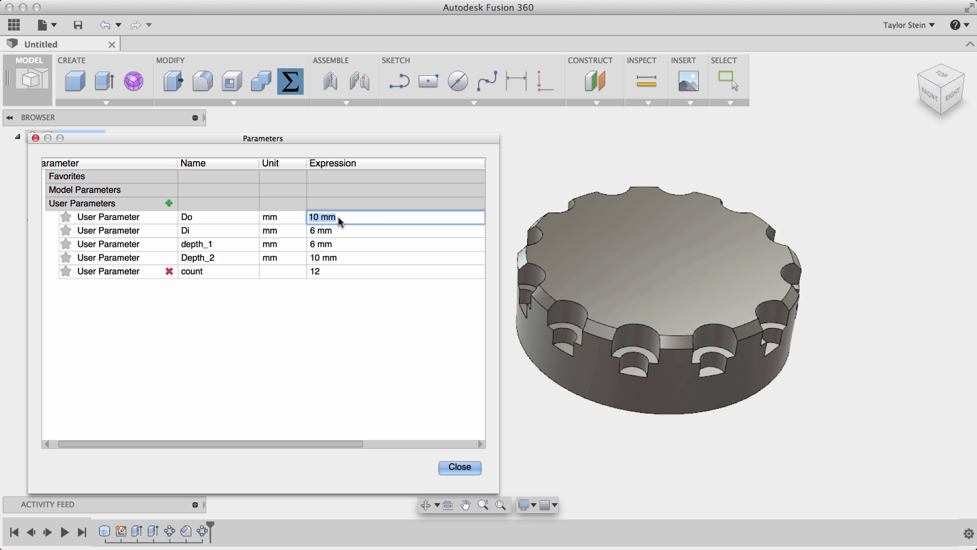
key("Return")
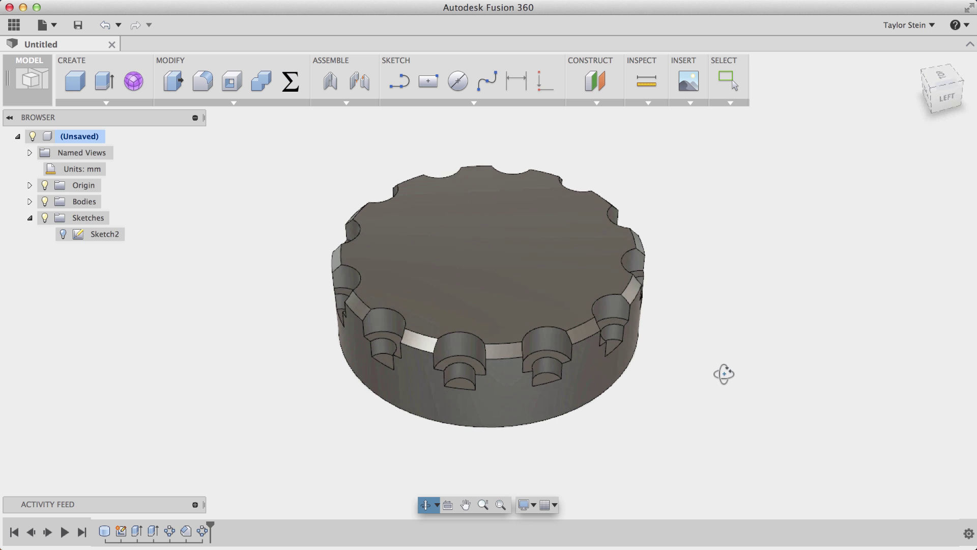